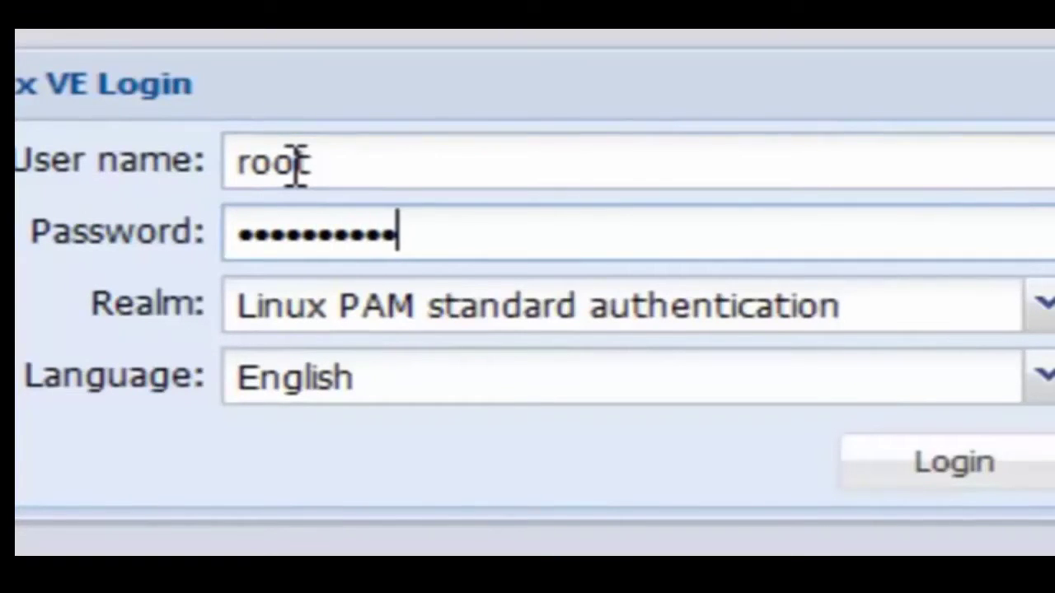
# Log in to Proxmox VE as root with the Linux PAM realm and English language.
pyautogui.press('Return')
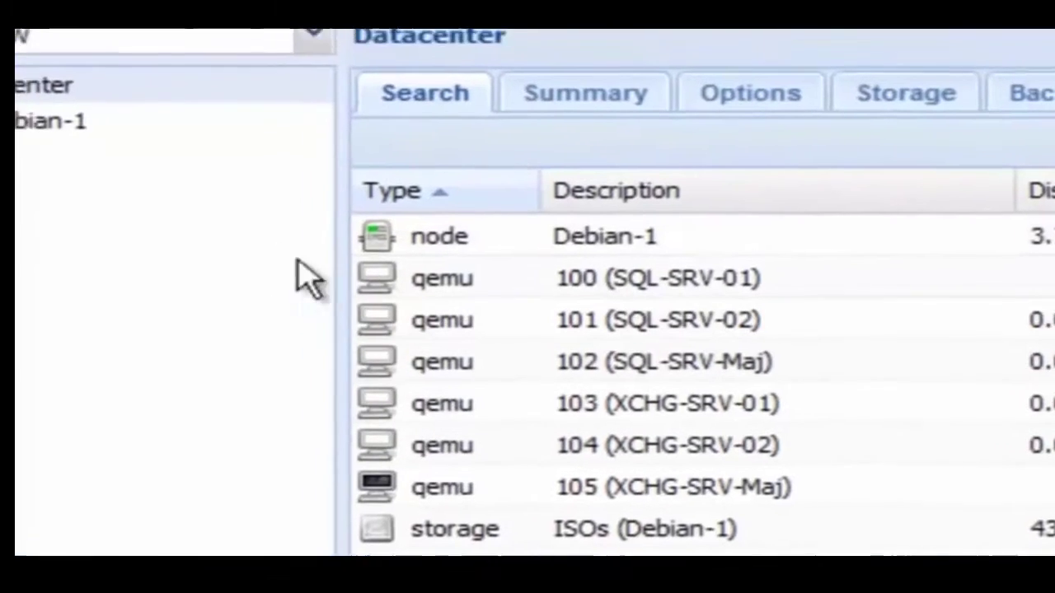
# Expand node Debian-1 and launch the Create VM wizard for new VM 106.
pyautogui.click(31, 209)
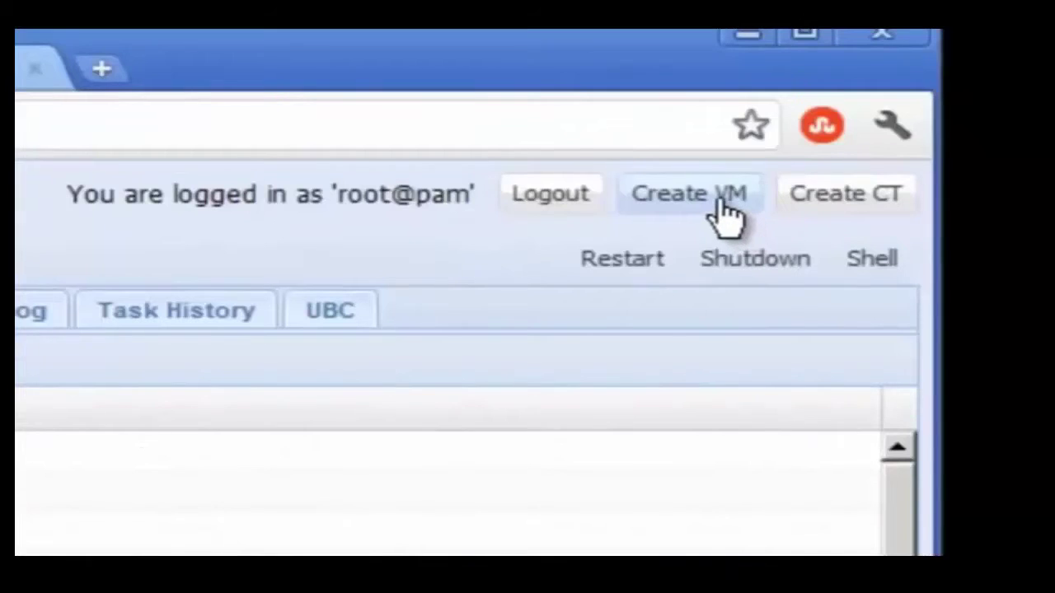
pyautogui.click(993, 94)
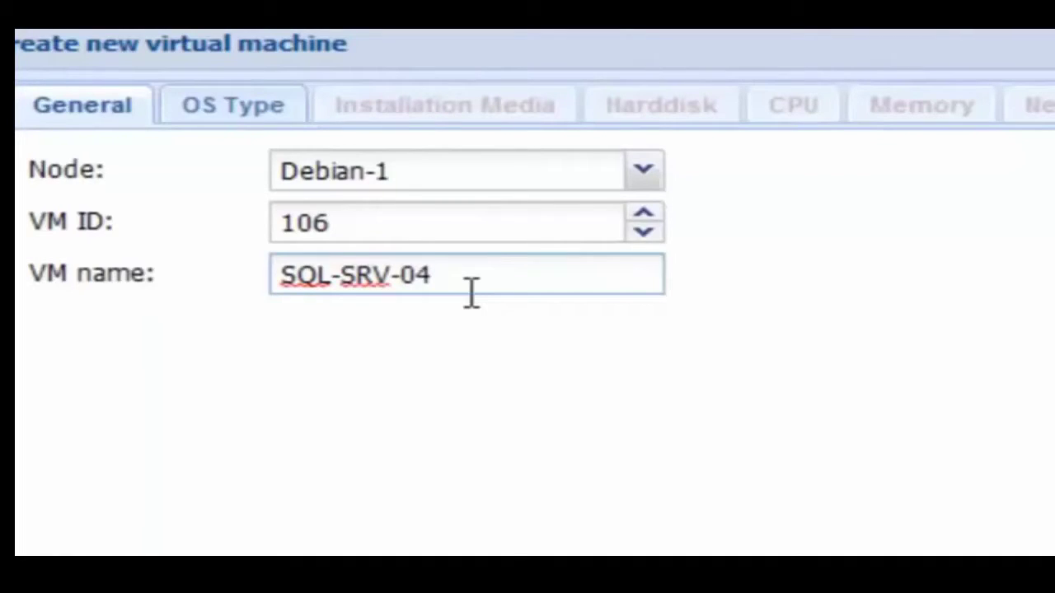
# Set OS type Windows 7/2008r2 and install media to the SQL Server 2008 R2 Enterprise ISO.
pyautogui.click(276, 114)
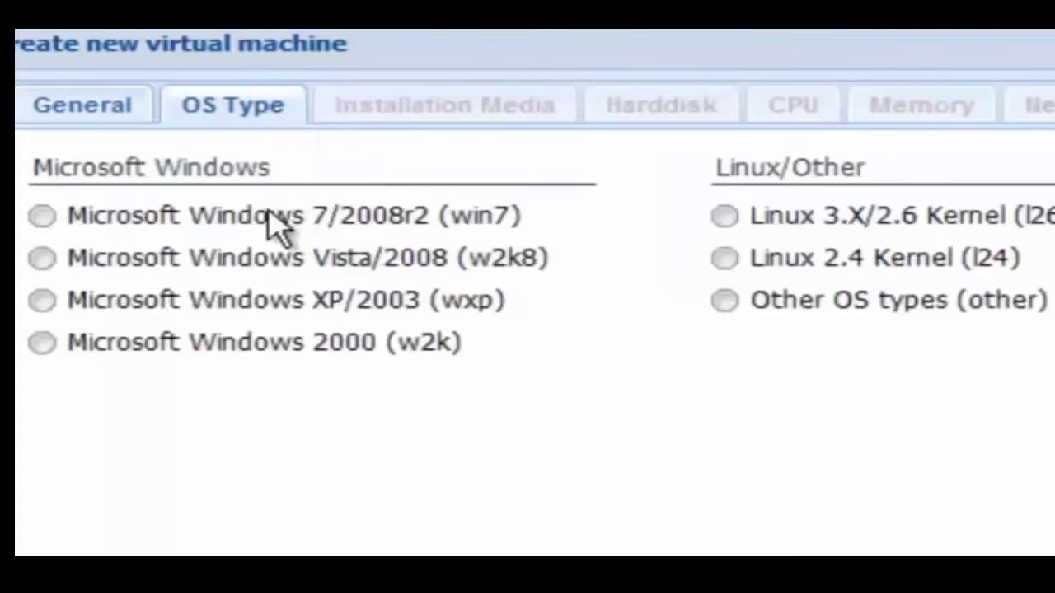
pyautogui.click(42, 216)
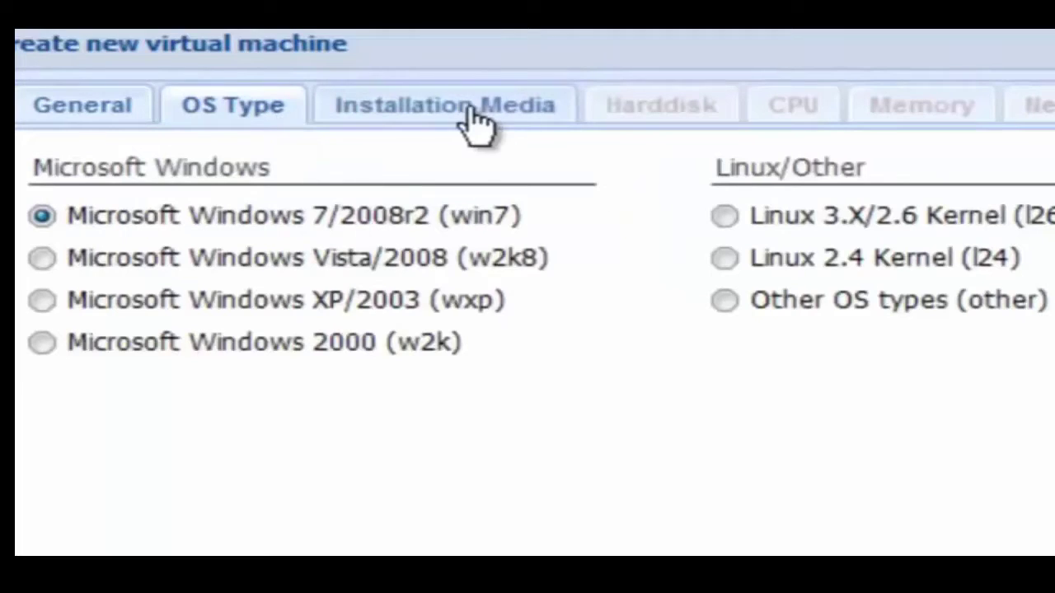
pyautogui.click(472, 117)
pyautogui.click(322, 262)
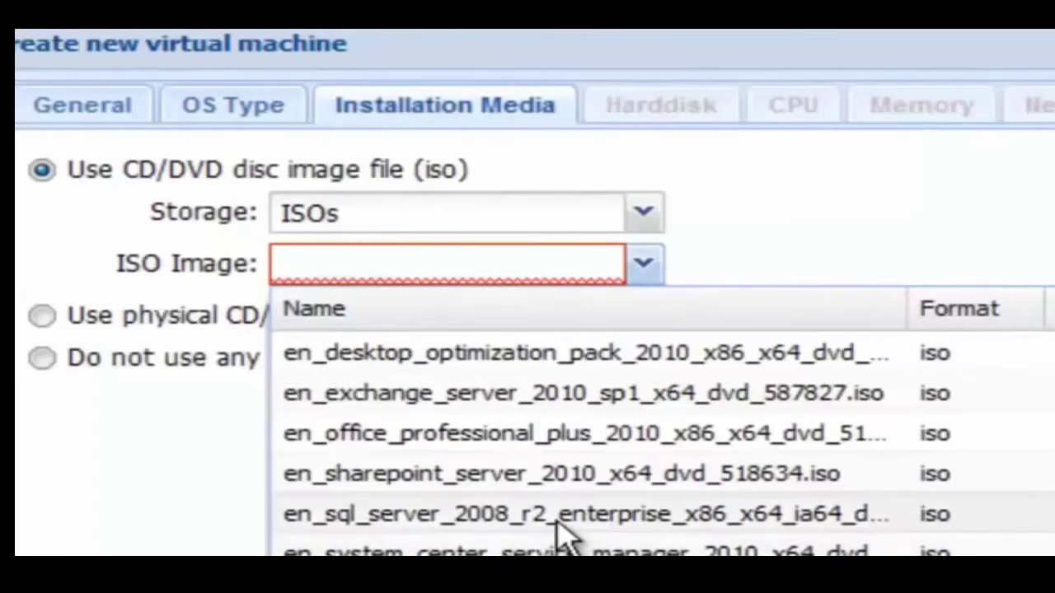
pyautogui.click(567, 520)
pyautogui.click(674, 128)
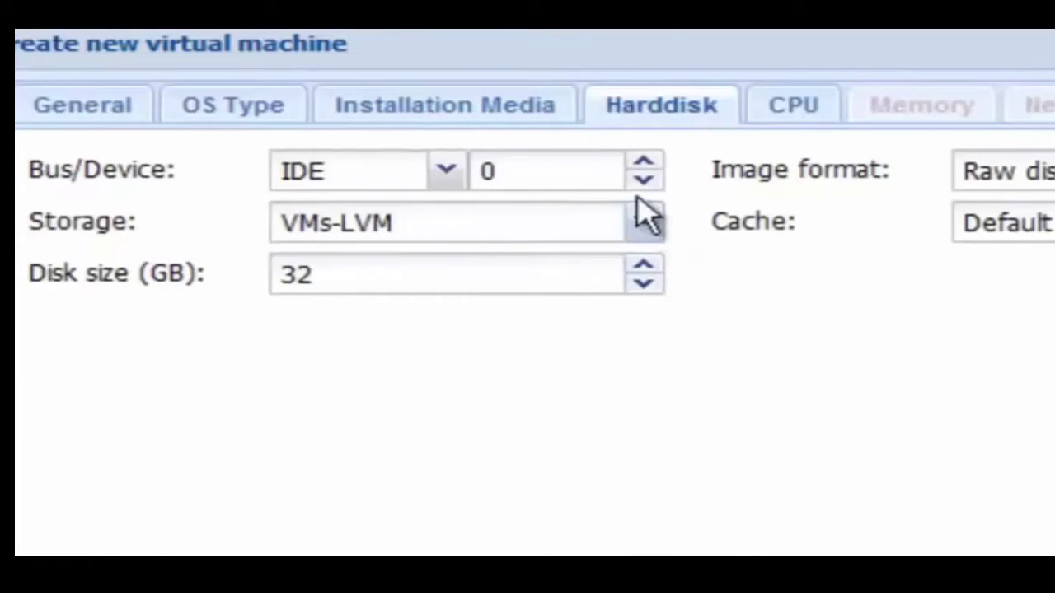
# Give VM 106 2 sockets × 4 cores, 2048 MB RAM and default rtl8139 networking, then create it.
pyautogui.click(780, 117)
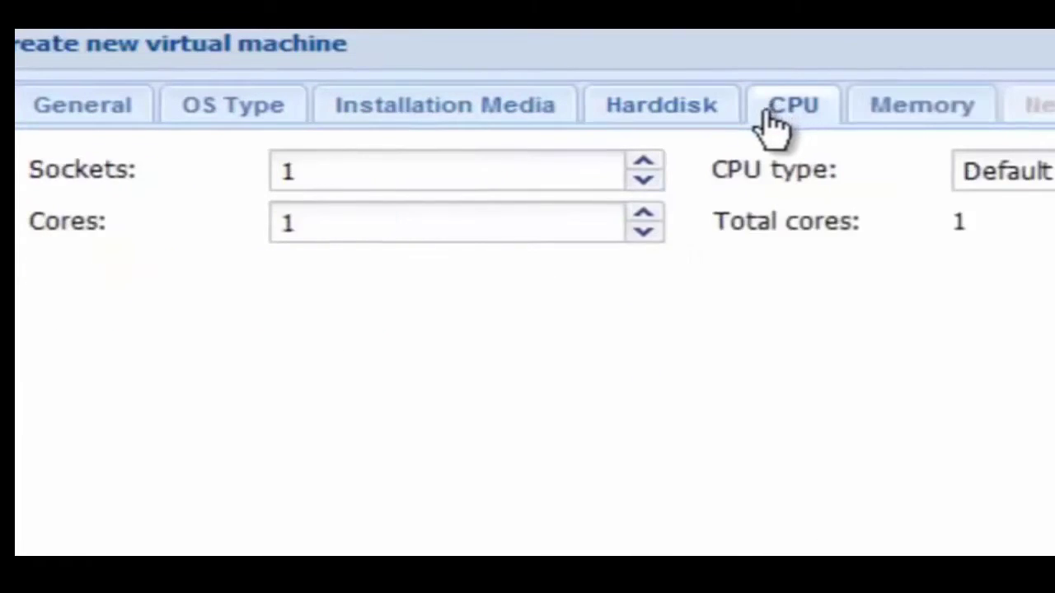
pyautogui.click(644, 218)
pyautogui.click(643, 163)
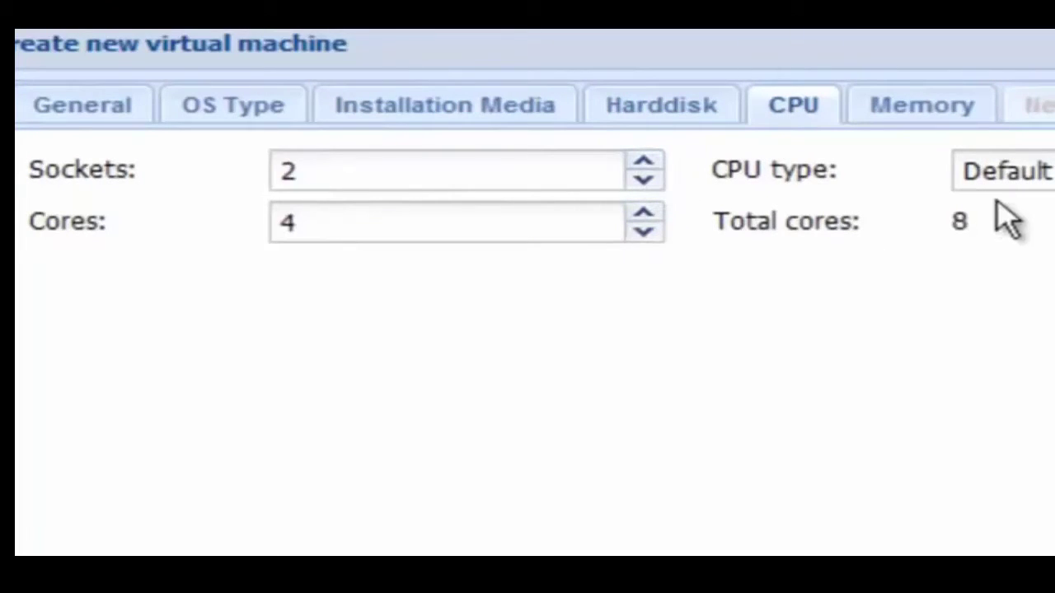
pyautogui.click(927, 111)
pyautogui.doubleClick(417, 174)
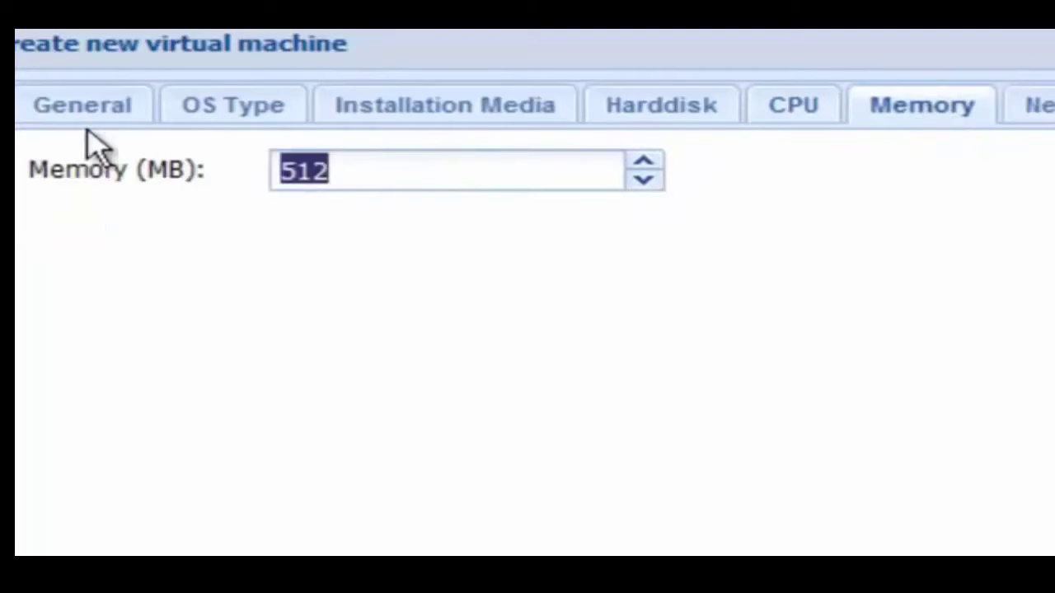
pyautogui.write('204')
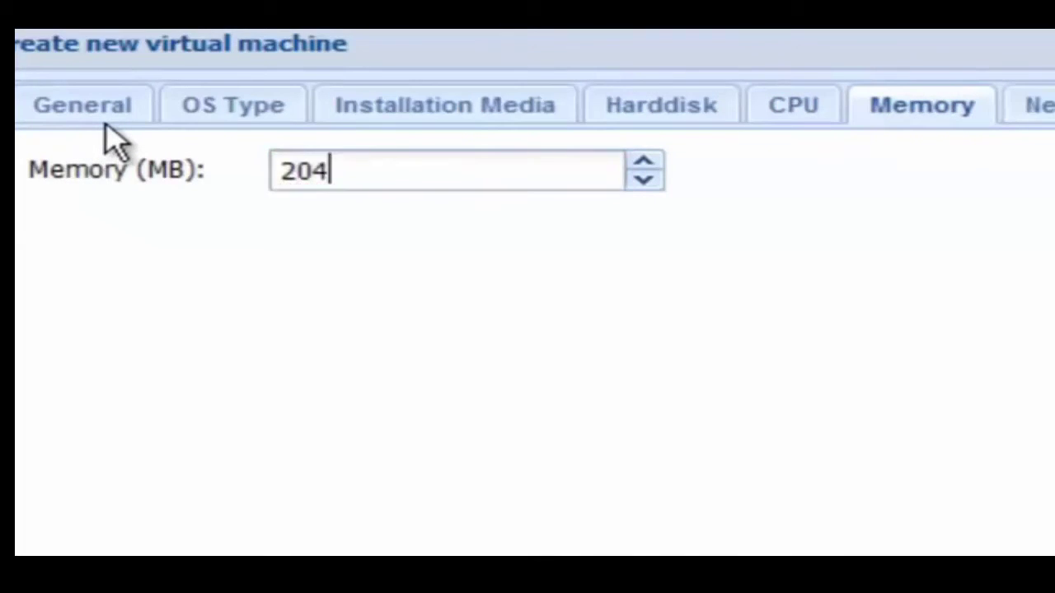
pyautogui.write('8')
pyautogui.press('Return')
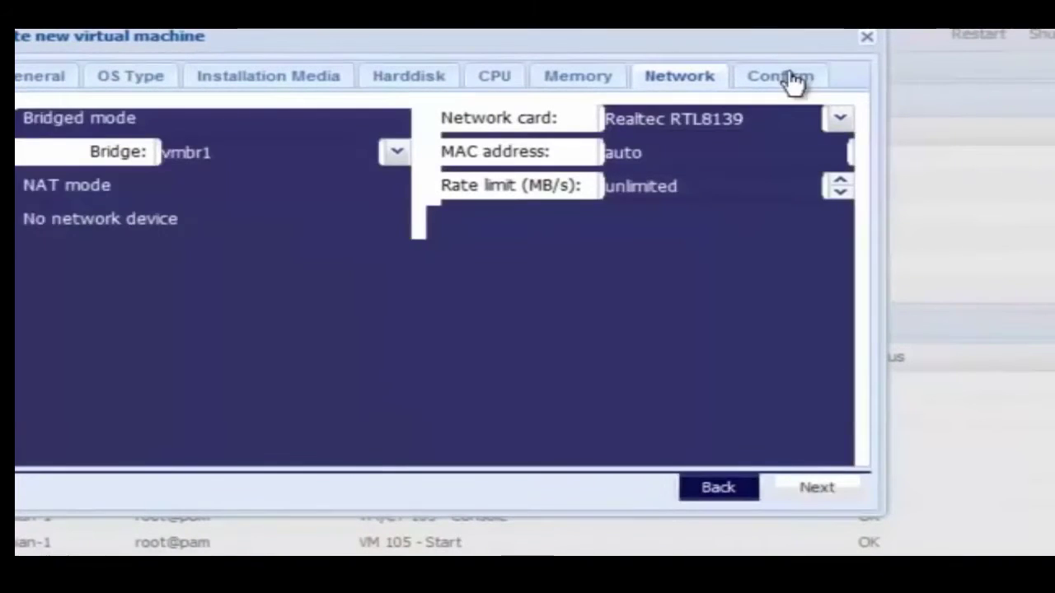
pyautogui.click(791, 79)
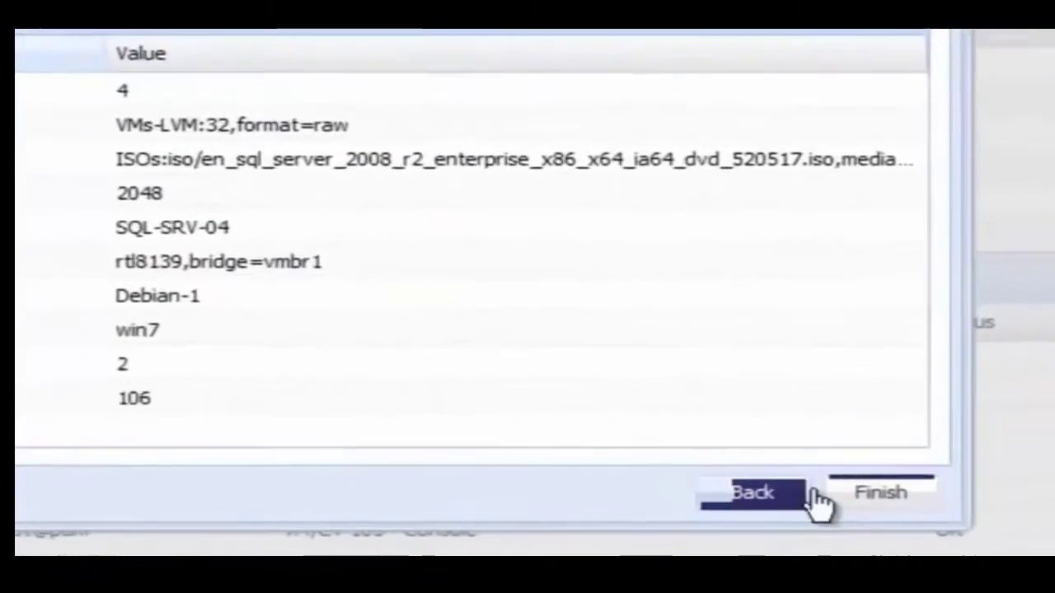
pyautogui.click(877, 498)
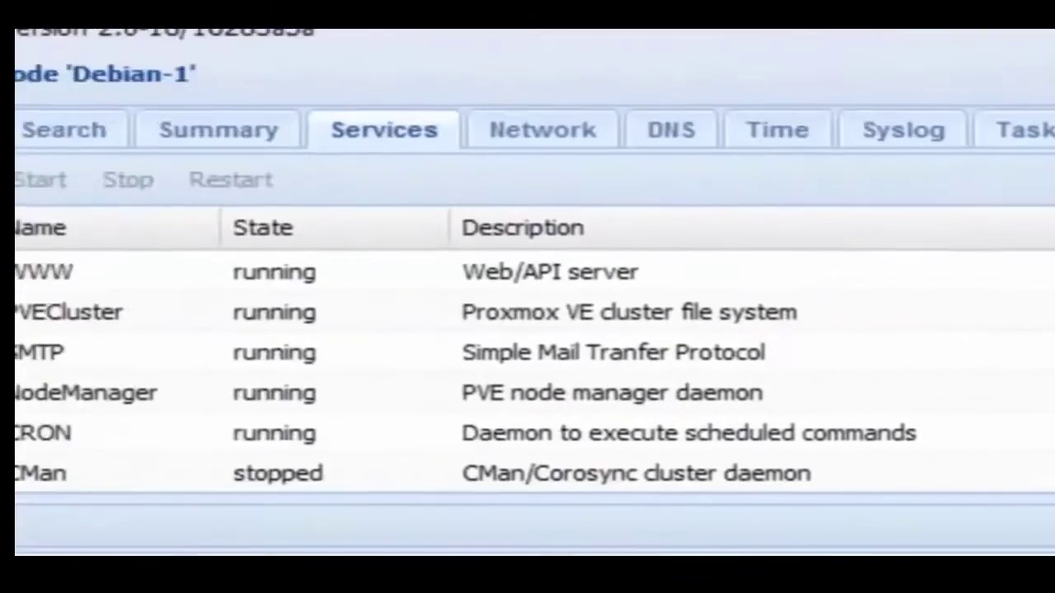
# Start VM 107 in the wizard with the 2.79 GB Windows Server 2008 R2 ISO as install media.
pyautogui.click(920, 108)
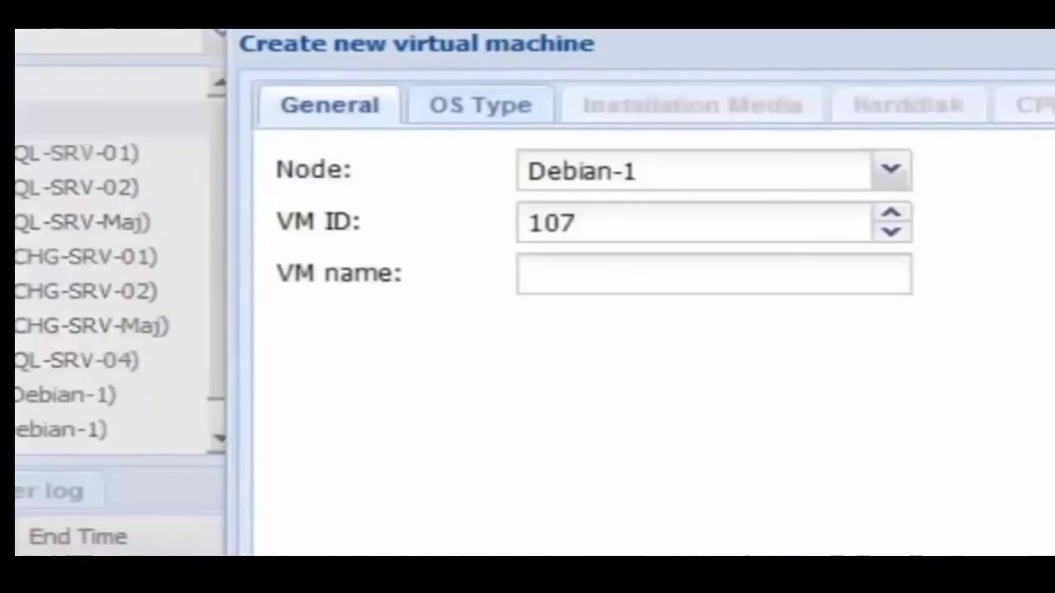
pyautogui.click(318, 258)
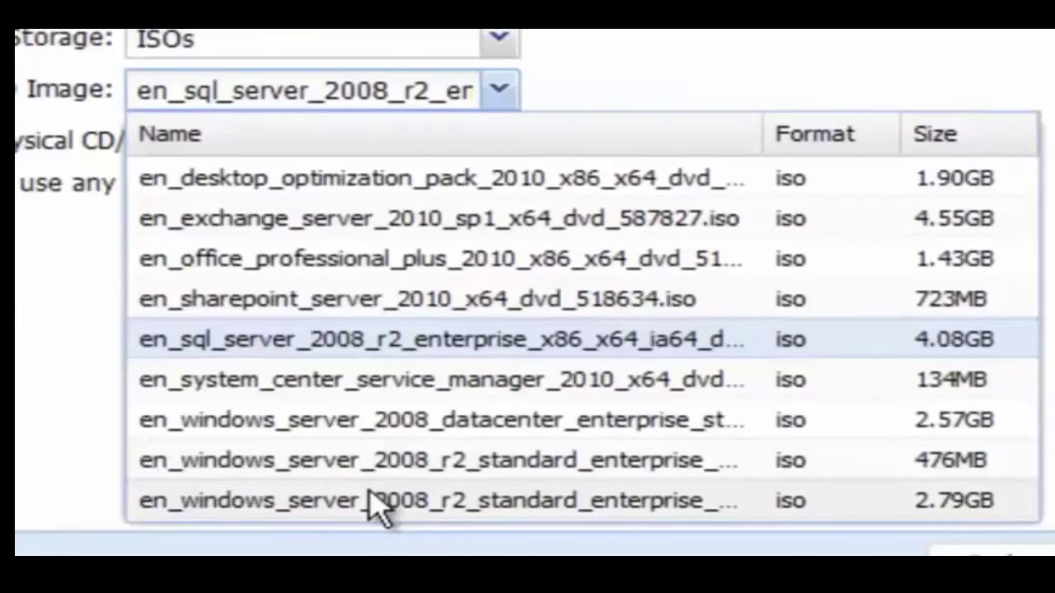
pyautogui.click(375, 503)
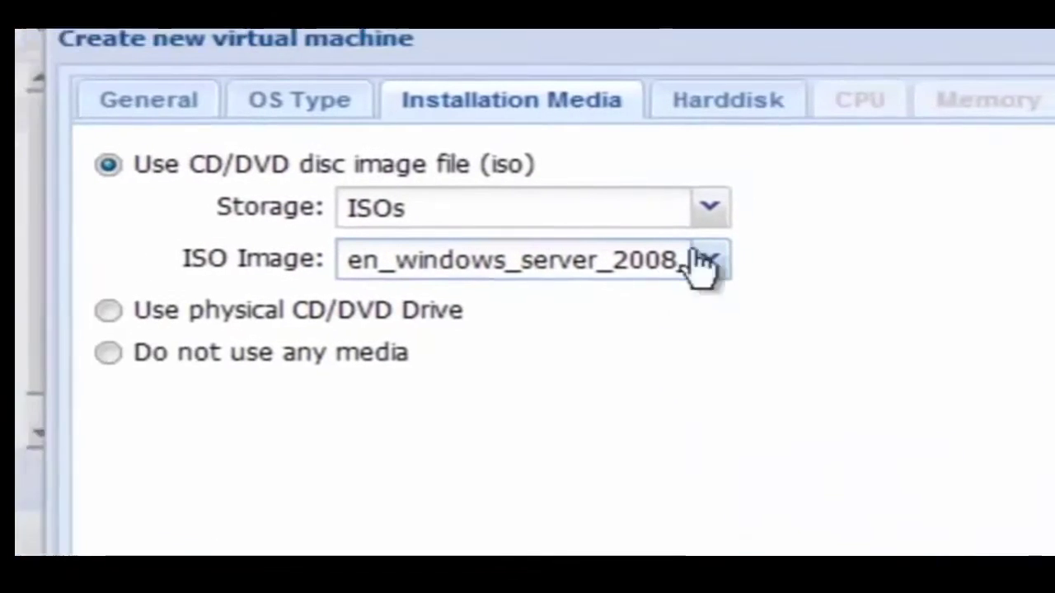
pyautogui.click(754, 120)
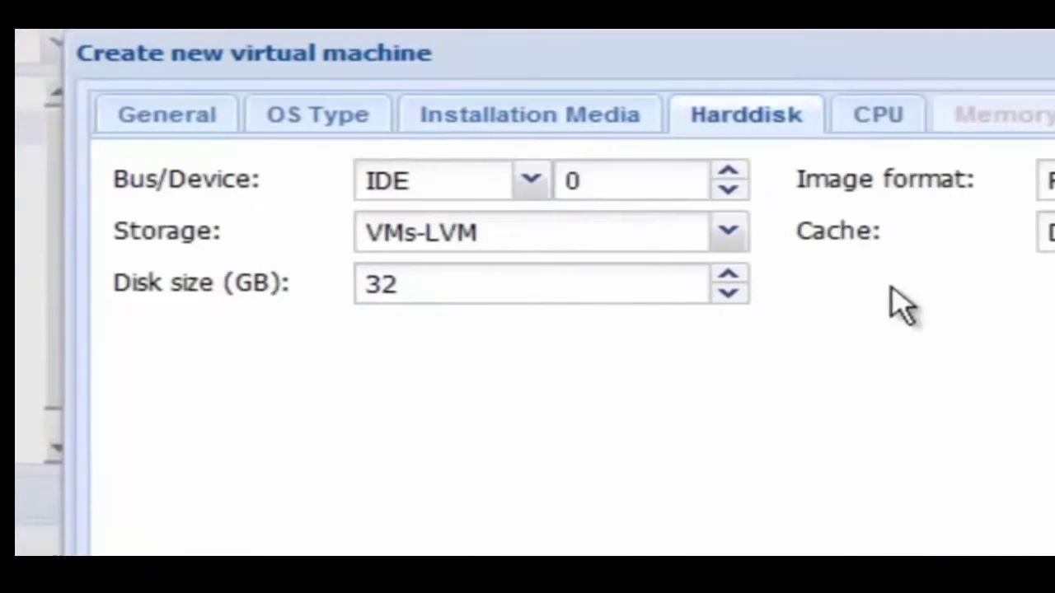
# Set VM 107 to 2 sockets, 4 cores per socket and 2048 MB memory, then create it.
pyautogui.click(869, 122)
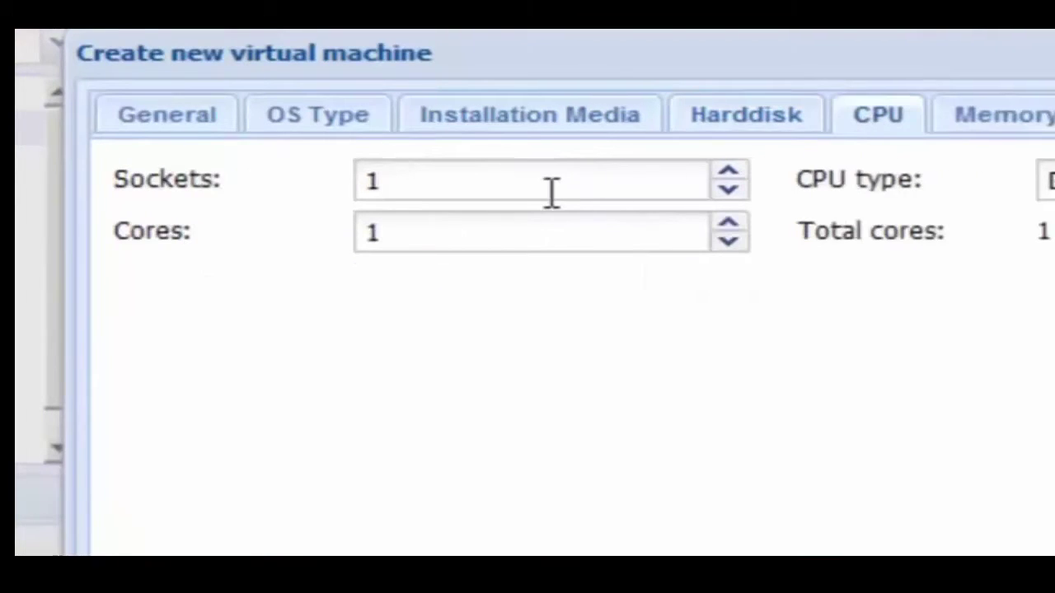
pyautogui.click(728, 175)
pyautogui.click(730, 223)
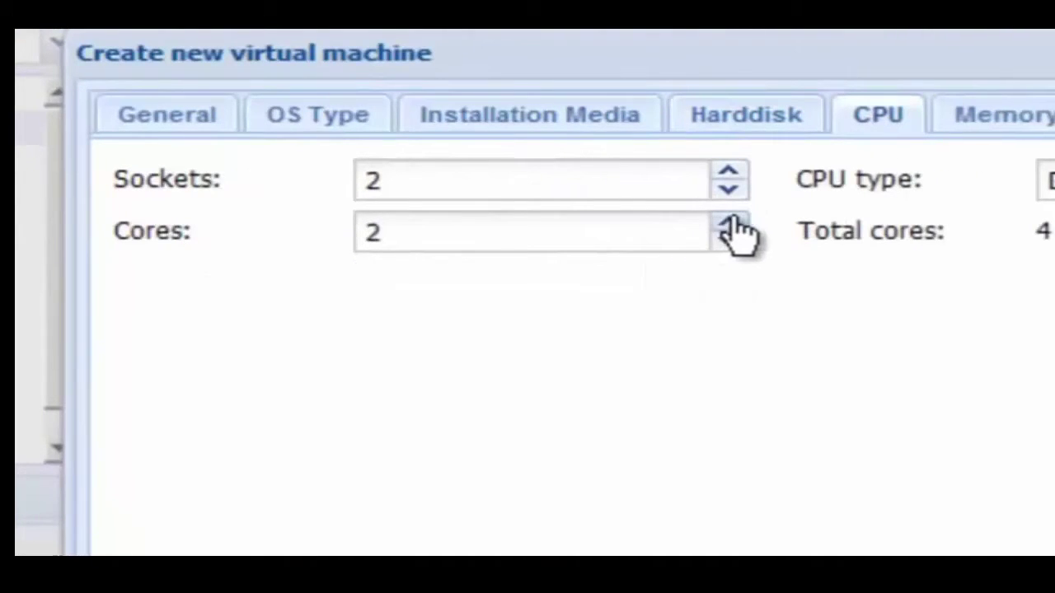
pyautogui.click(728, 223)
pyautogui.click(1022, 124)
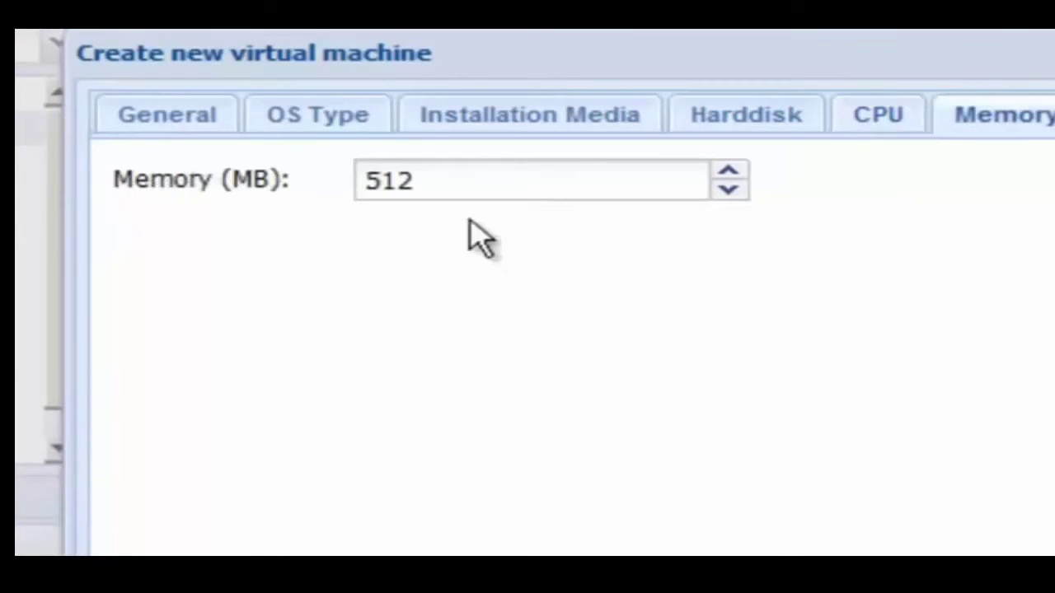
pyautogui.doubleClick(579, 178)
pyautogui.write('2048')
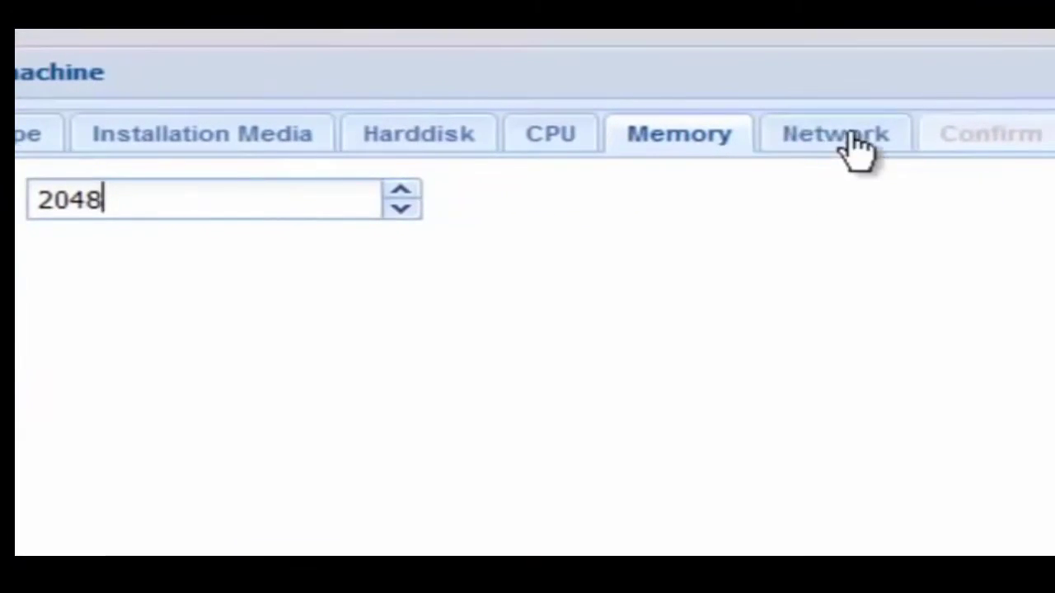
pyautogui.click(839, 134)
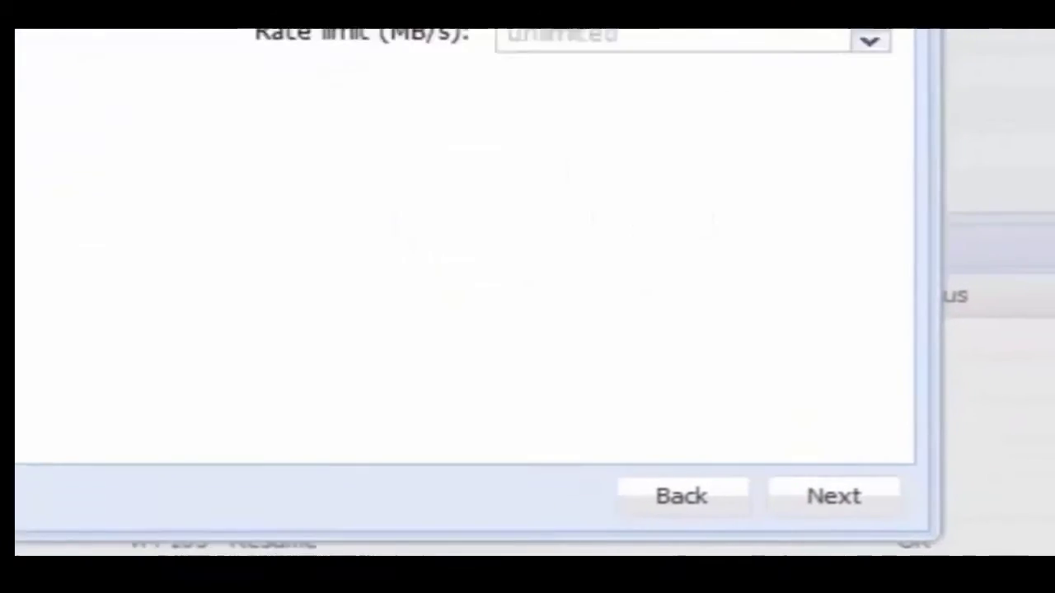
pyautogui.click(659, 142)
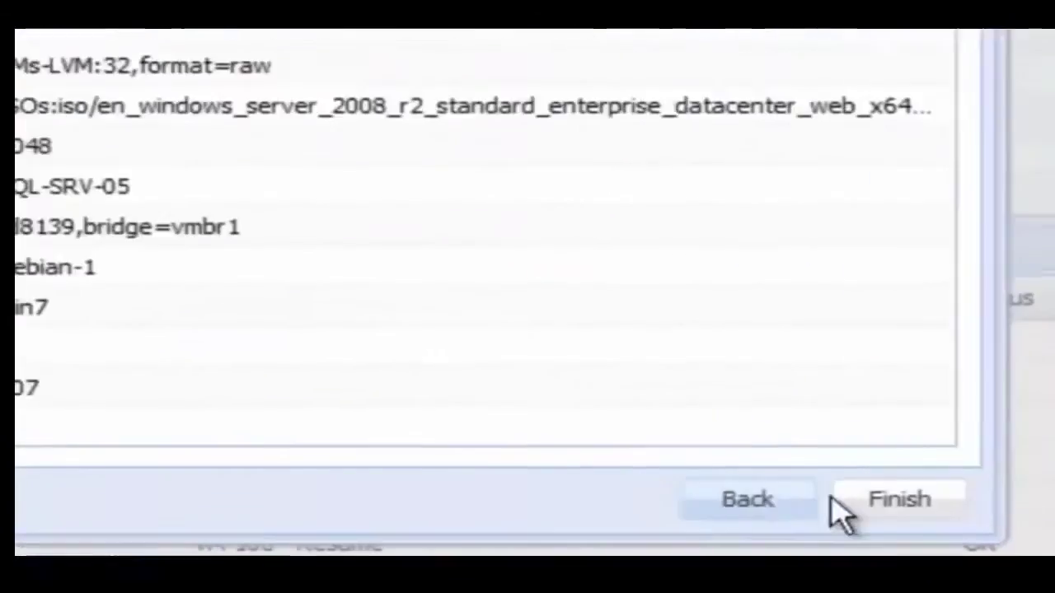
pyautogui.click(837, 501)
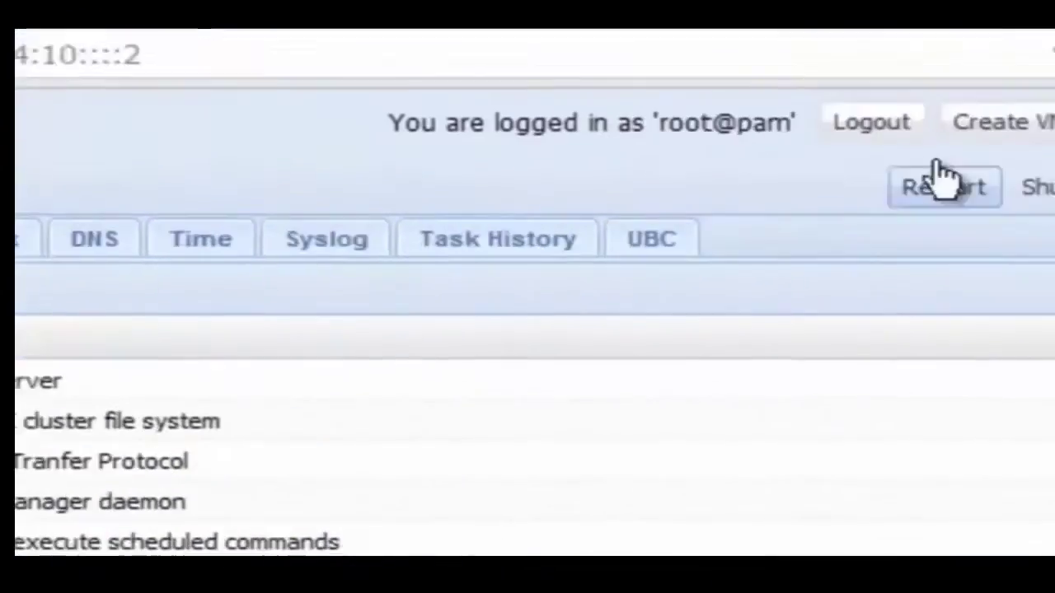
# Begin VM 108 named SQL-SRV-06 installing from a Windows Server 2008 R2 ISO.
pyautogui.click(789, 154)
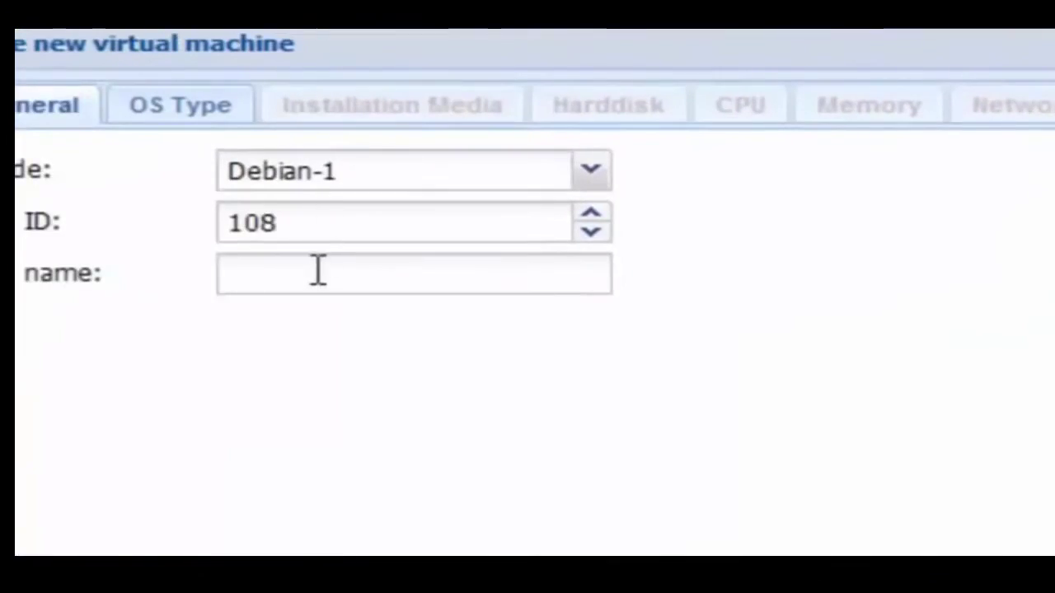
pyautogui.click(317, 271)
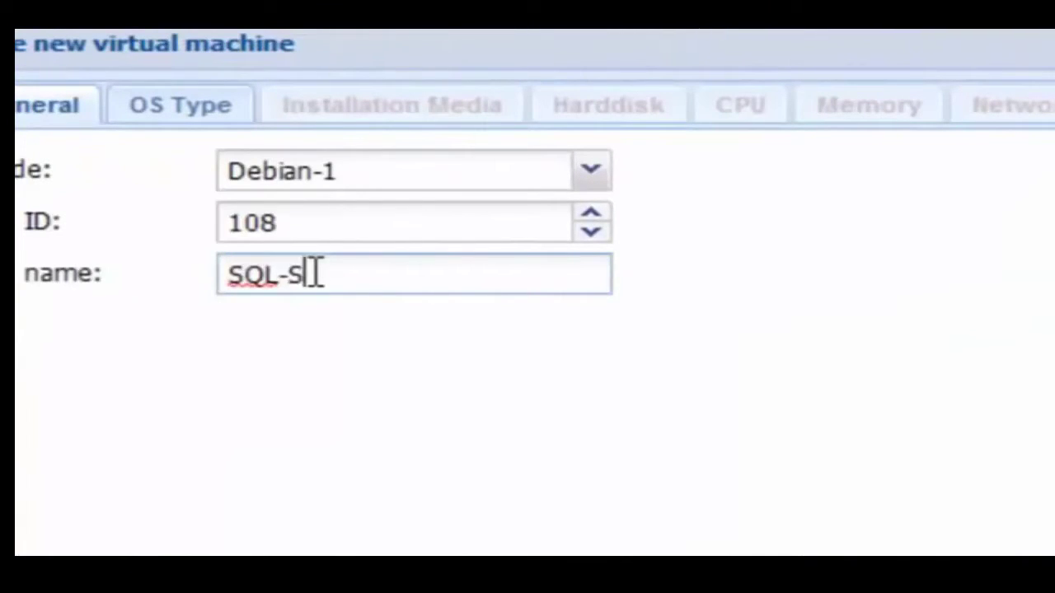
pyautogui.write('SQL-SRV-06')
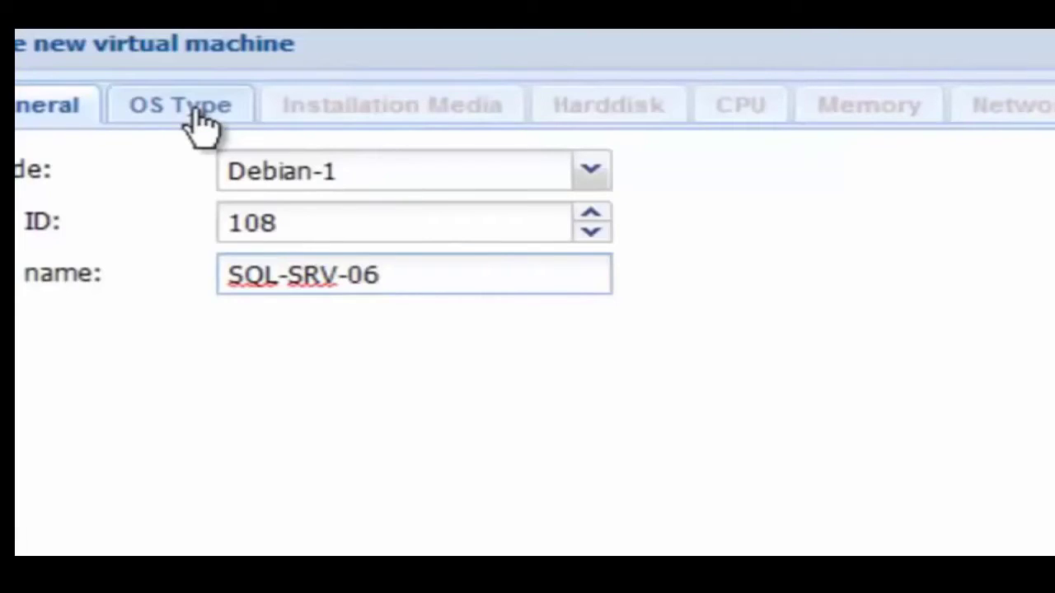
pyautogui.click(198, 120)
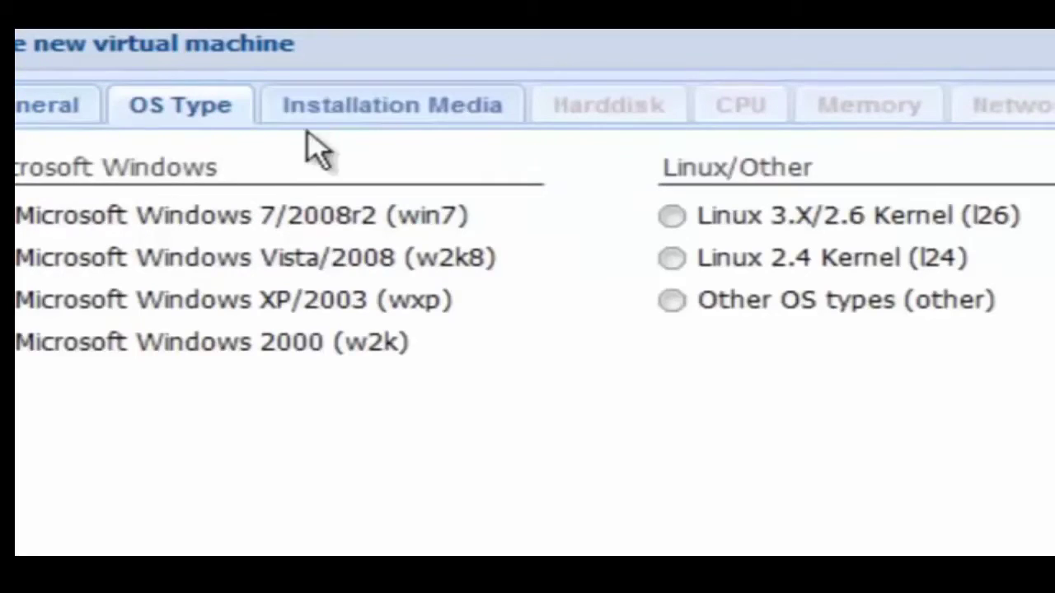
pyautogui.click(356, 106)
pyautogui.click(293, 262)
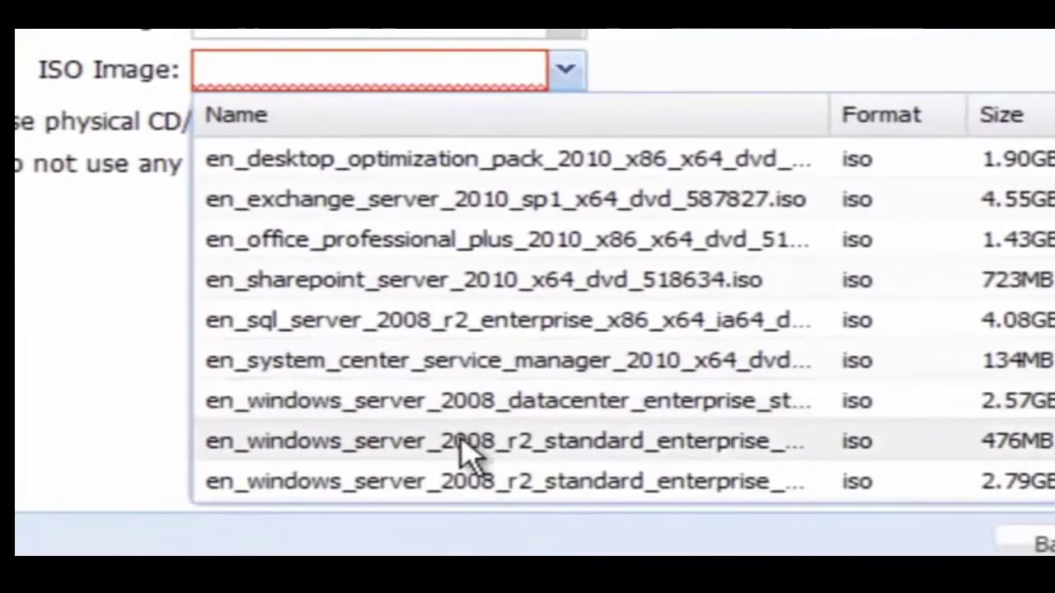
pyautogui.click(471, 481)
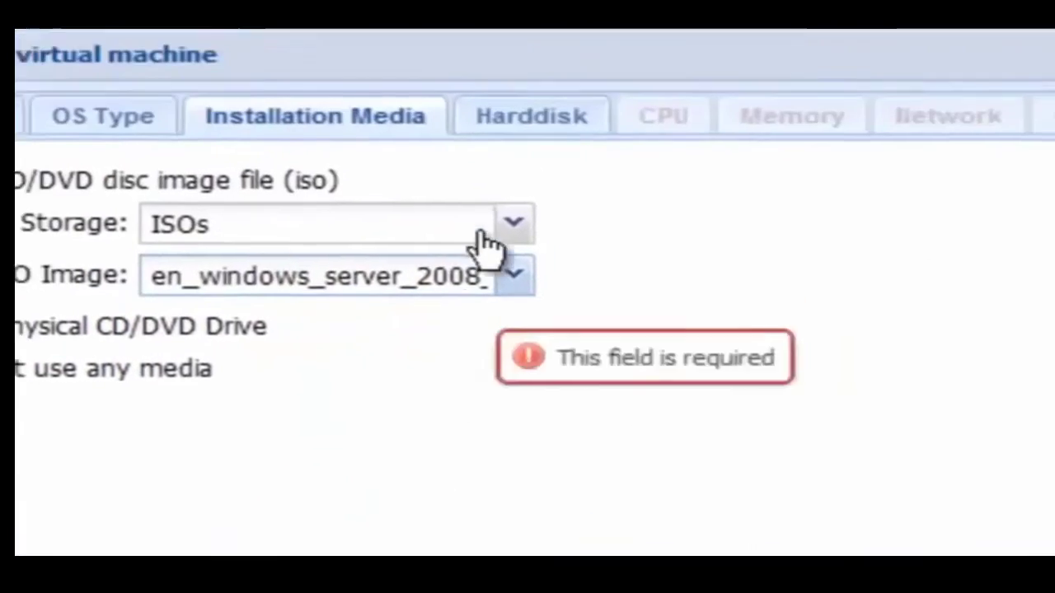
pyautogui.click(491, 204)
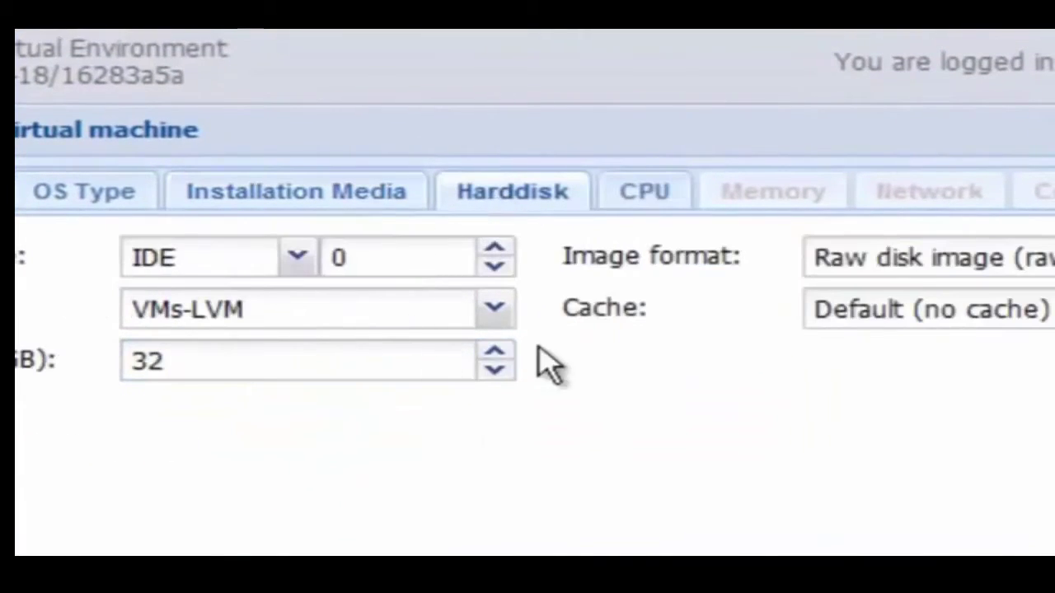
# Give VM 108 2 sockets × 4 cores and 2048 MB memory, create it, then open VM 106's summary.
pyautogui.click(643, 193)
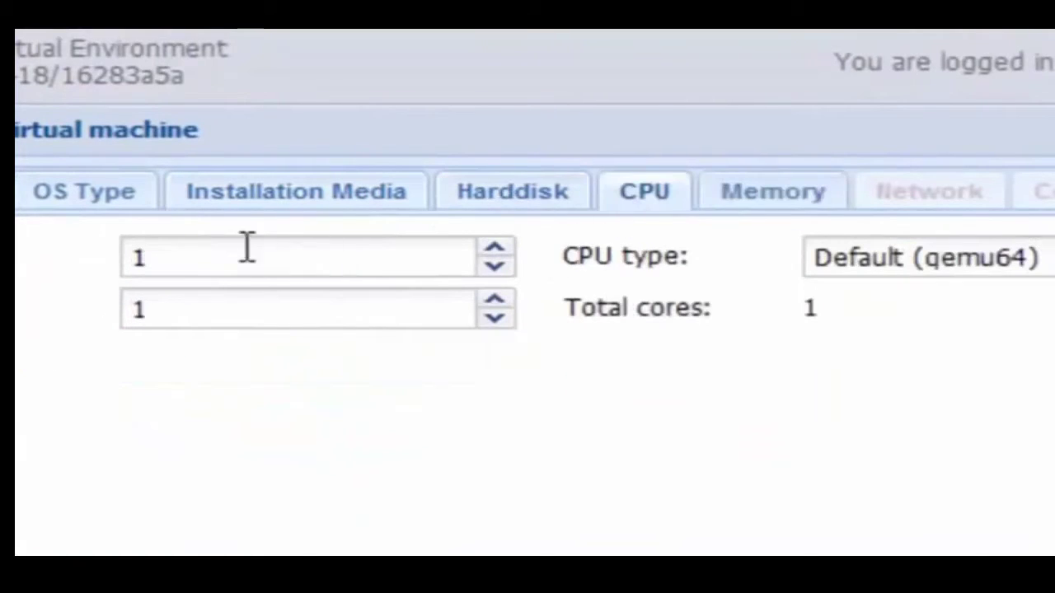
pyautogui.click(494, 249)
pyautogui.click(495, 299)
pyautogui.click(494, 299)
pyautogui.click(495, 299)
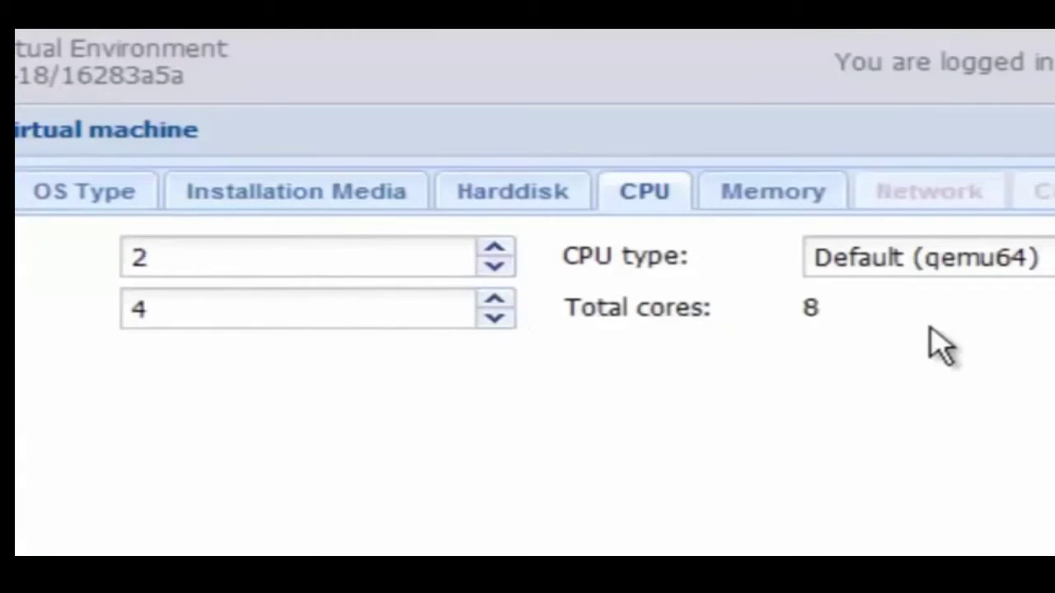
pyautogui.click(808, 193)
pyautogui.hotkey('ctrl', 'a')
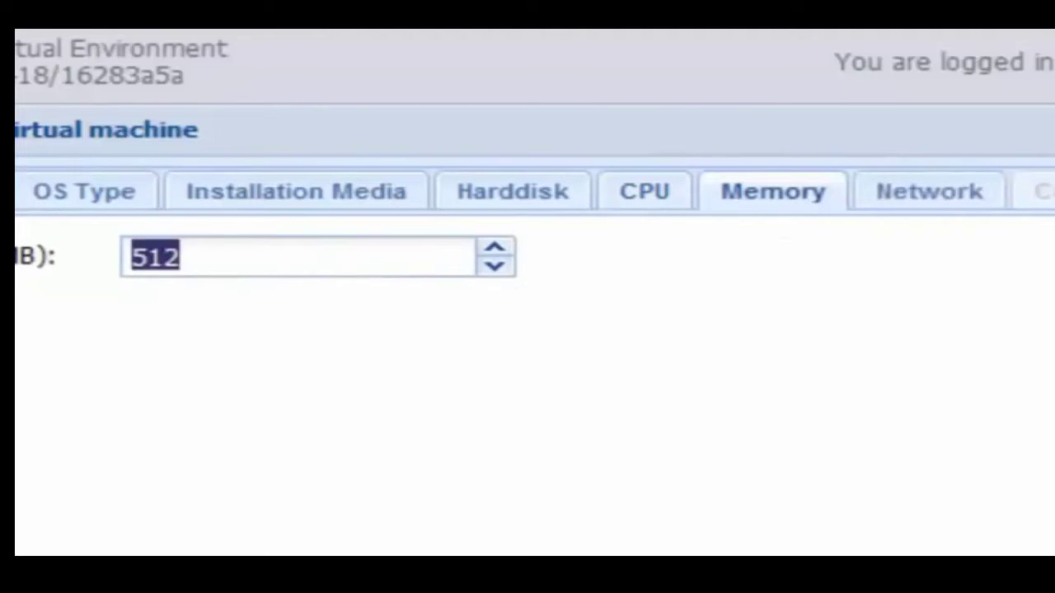
pyautogui.write('2048')
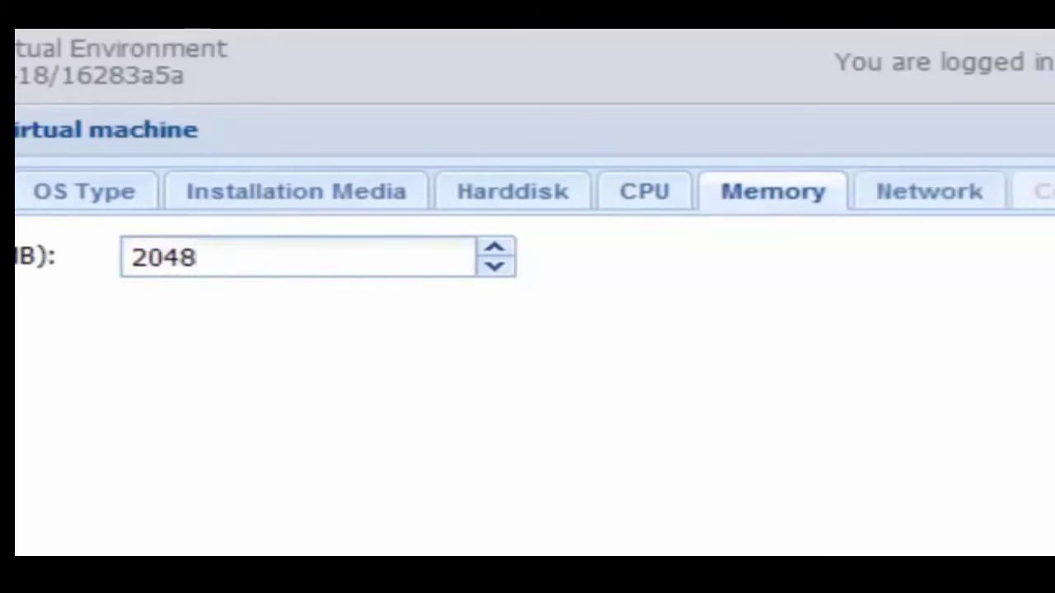
pyautogui.click(927, 195)
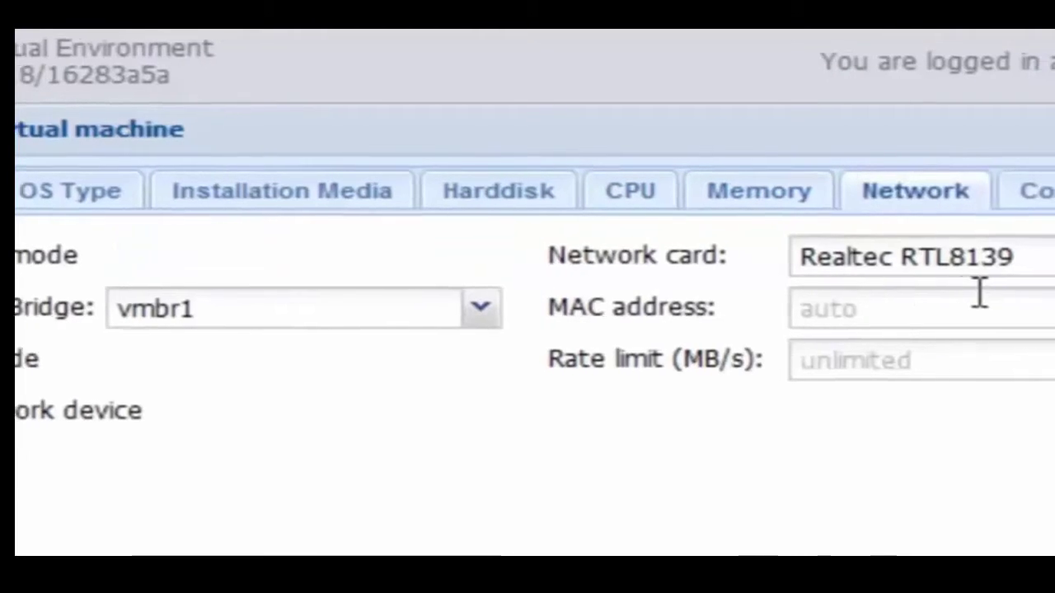
pyautogui.click(899, 185)
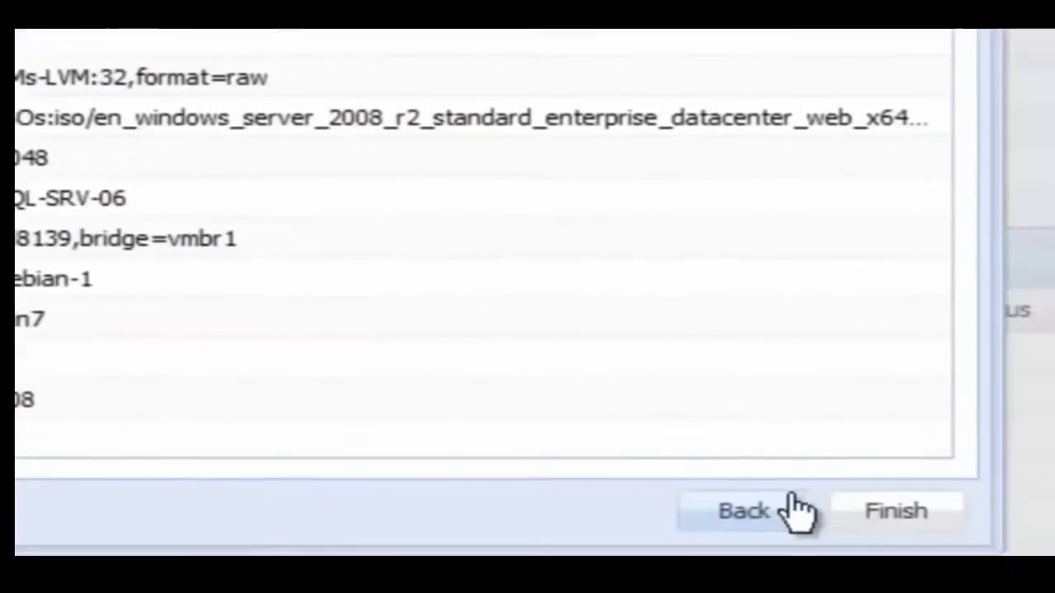
pyautogui.click(880, 506)
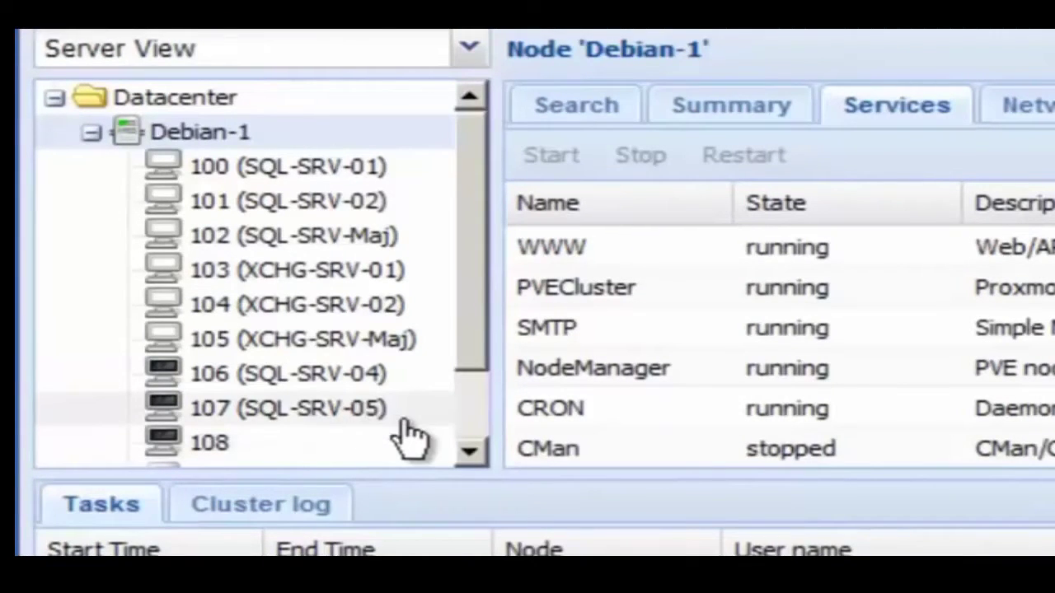
pyautogui.rightClick(355, 377)
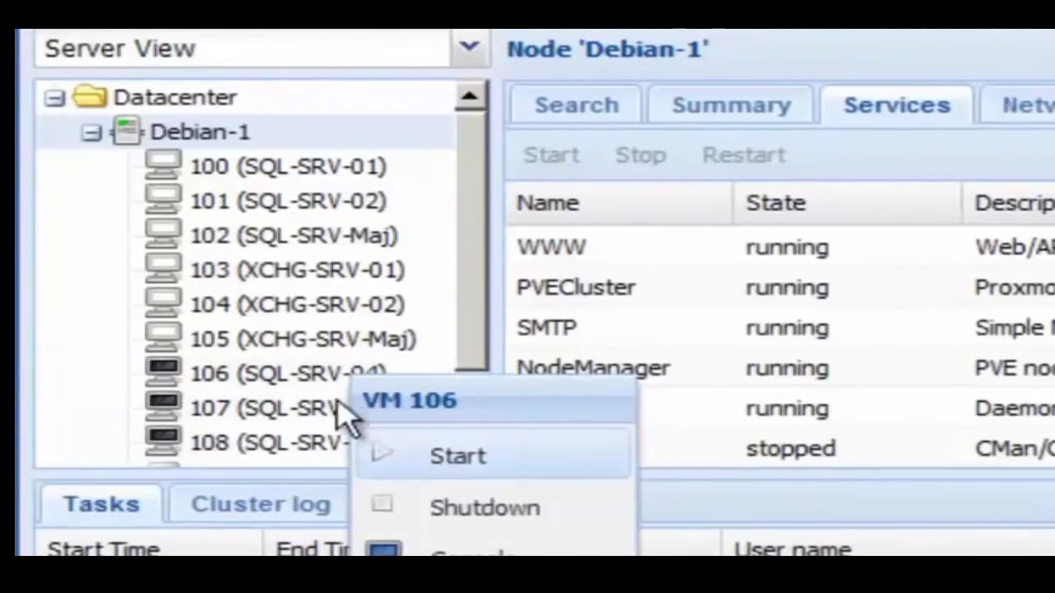
pyautogui.click(277, 385)
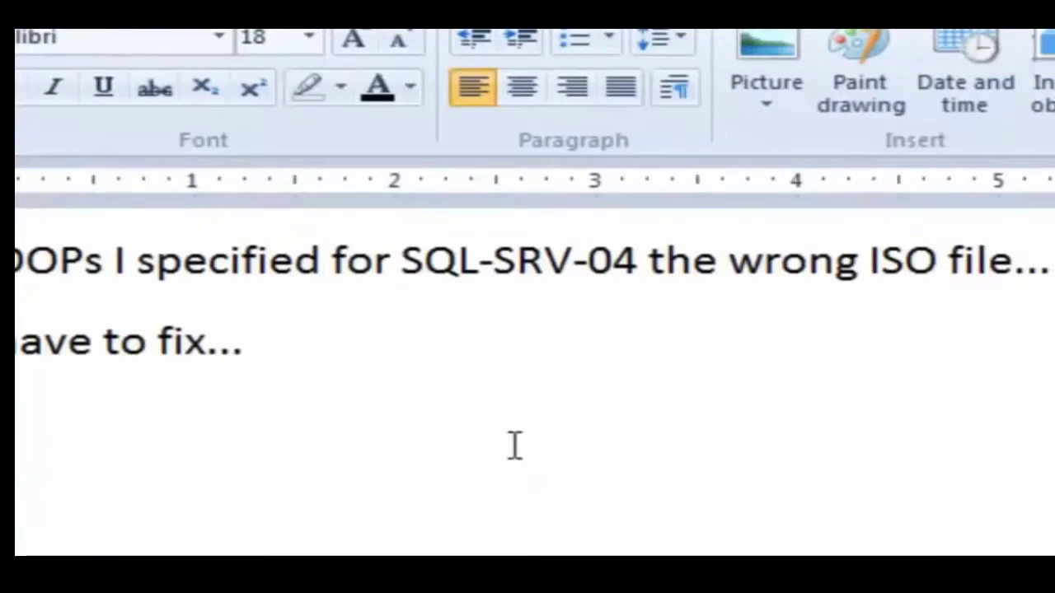
# Append 'before proceeding' after 'have to fix...' on the WordPad note's second line.
pyautogui.click(17, 261)
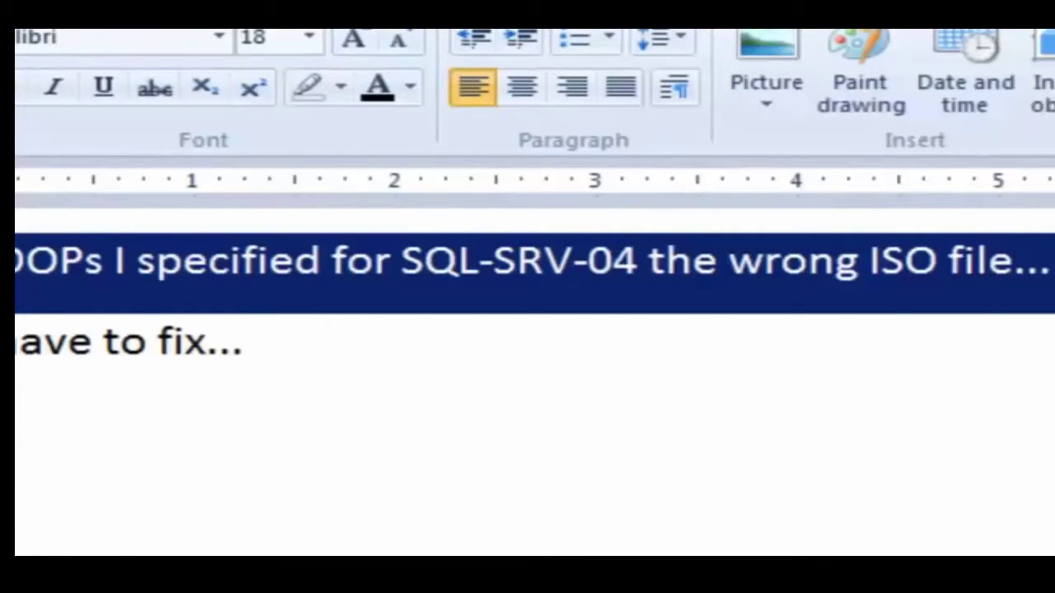
pyautogui.click(17, 342)
pyautogui.click(17, 261)
pyautogui.keyDown('shift'); pyautogui.click(16, 342); pyautogui.keyUp('shift')
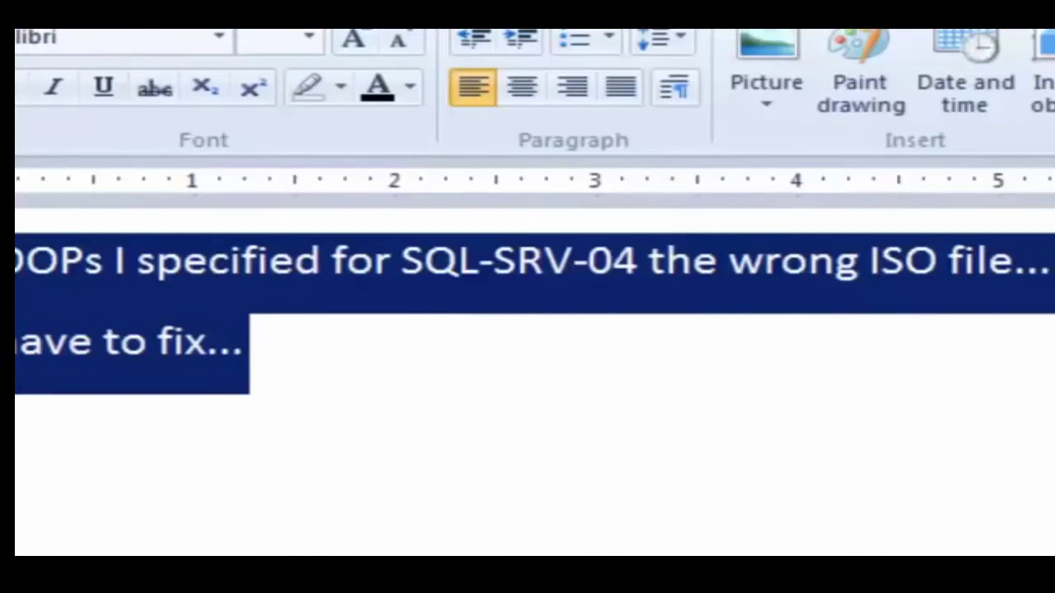
pyautogui.click(622, 480)
pyautogui.write('before proceeding')
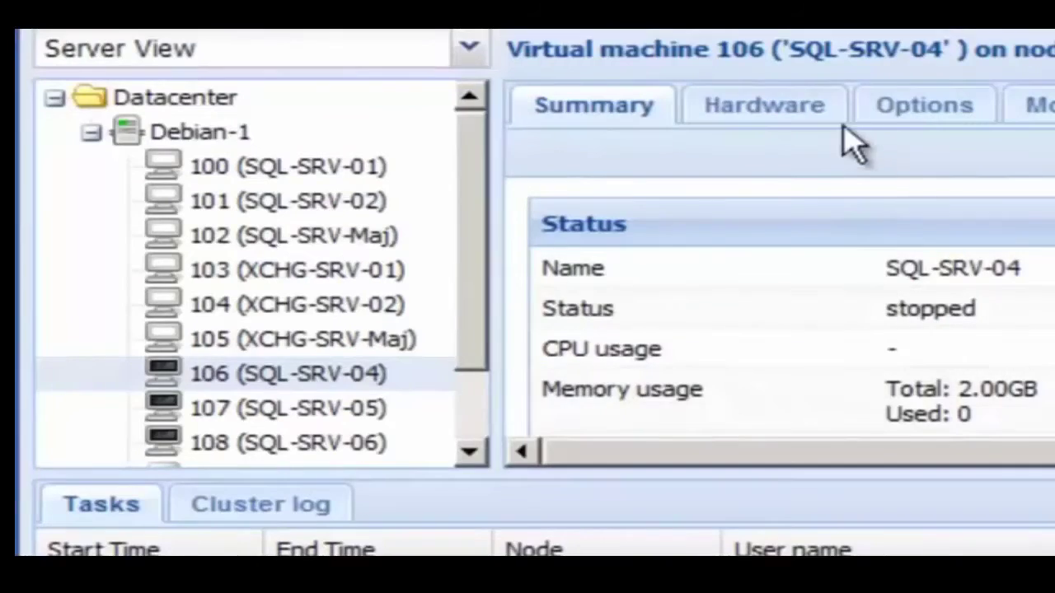
# Point VM 106's CD/DVD drive (ide2) to the 2.79 GB Windows Server 2008 R2 standard ISO.
pyautogui.click(804, 115)
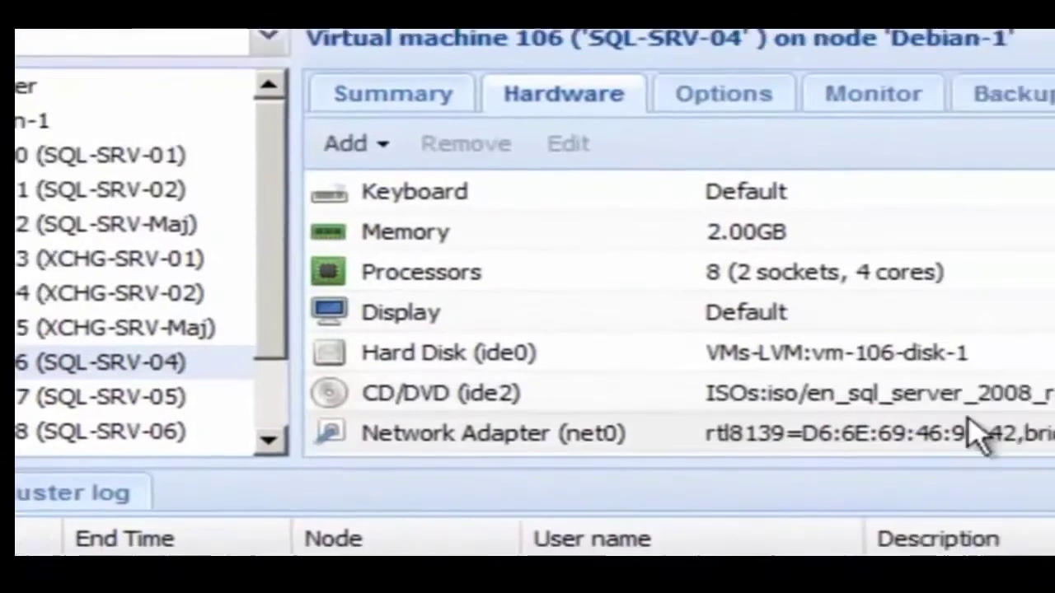
pyautogui.click(1008, 400)
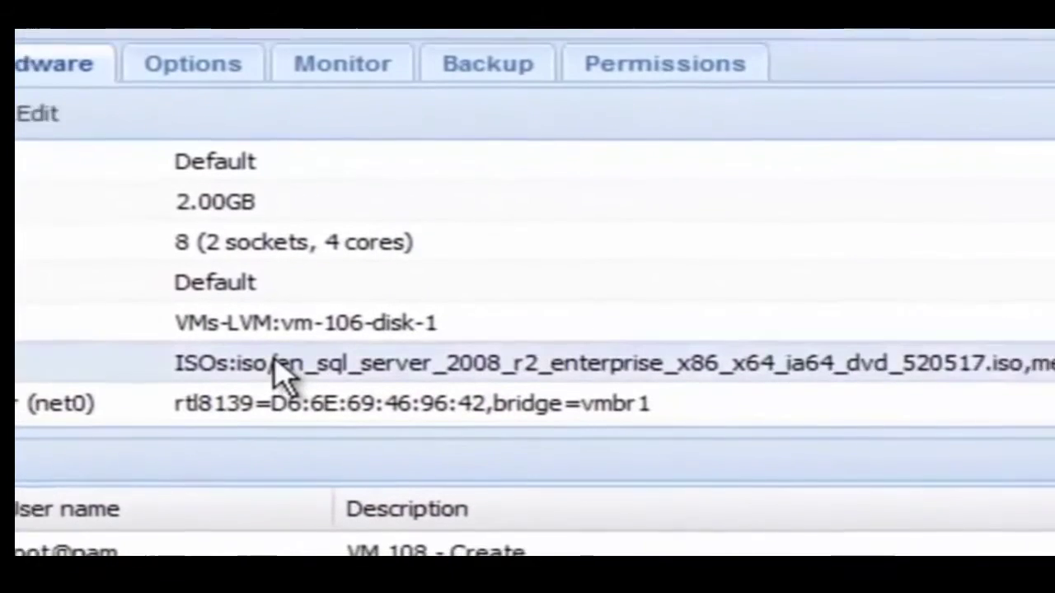
pyautogui.click(41, 116)
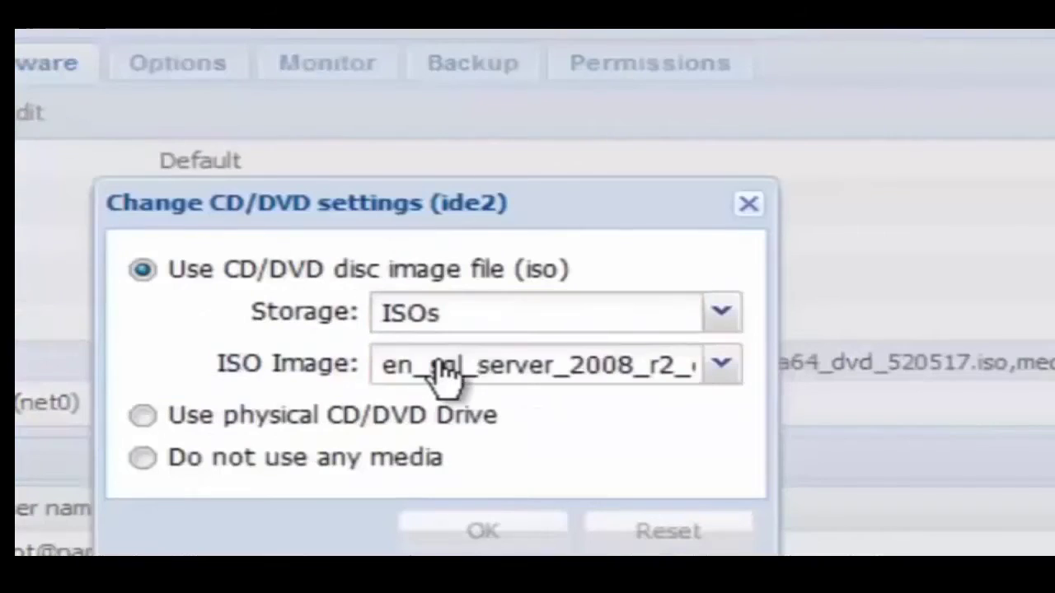
pyautogui.click(443, 377)
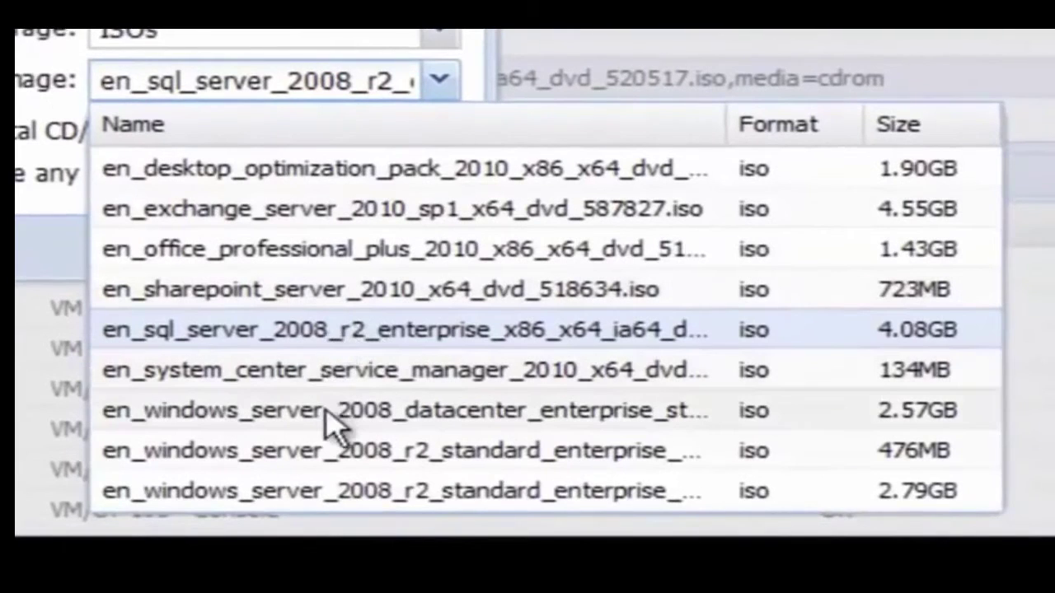
pyautogui.click(338, 485)
pyautogui.click(272, 262)
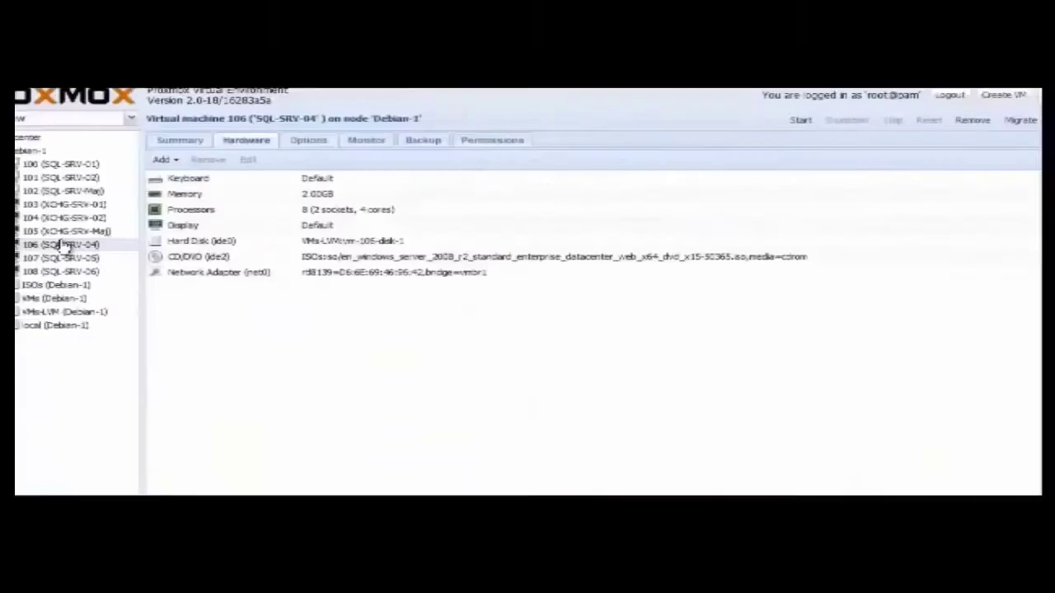
# Start VM 108 from its context menu after checking the VM 106 and 107 menus.
pyautogui.rightClick(247, 356)
pyautogui.click(284, 303)
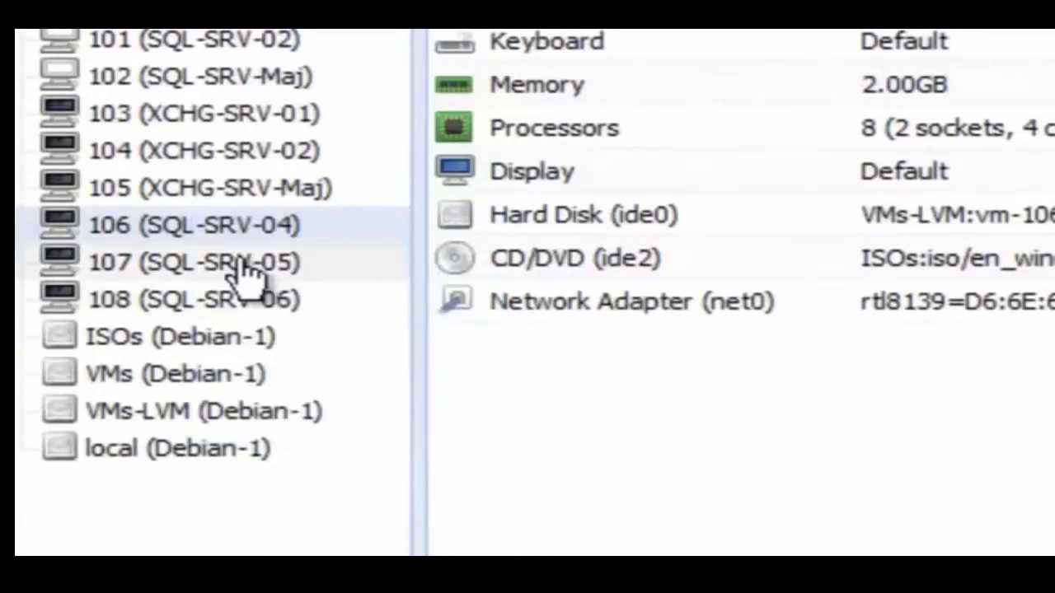
pyautogui.rightClick(244, 261)
pyautogui.click(281, 334)
pyautogui.rightClick(250, 304)
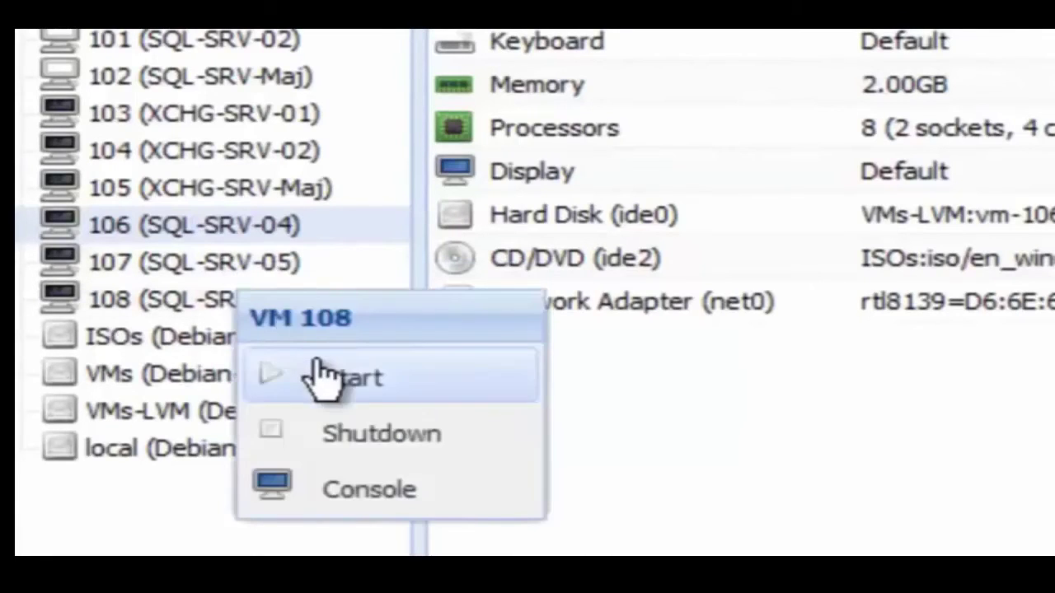
pyautogui.click(289, 349)
pyautogui.rightClick(272, 313)
pyautogui.click(358, 460)
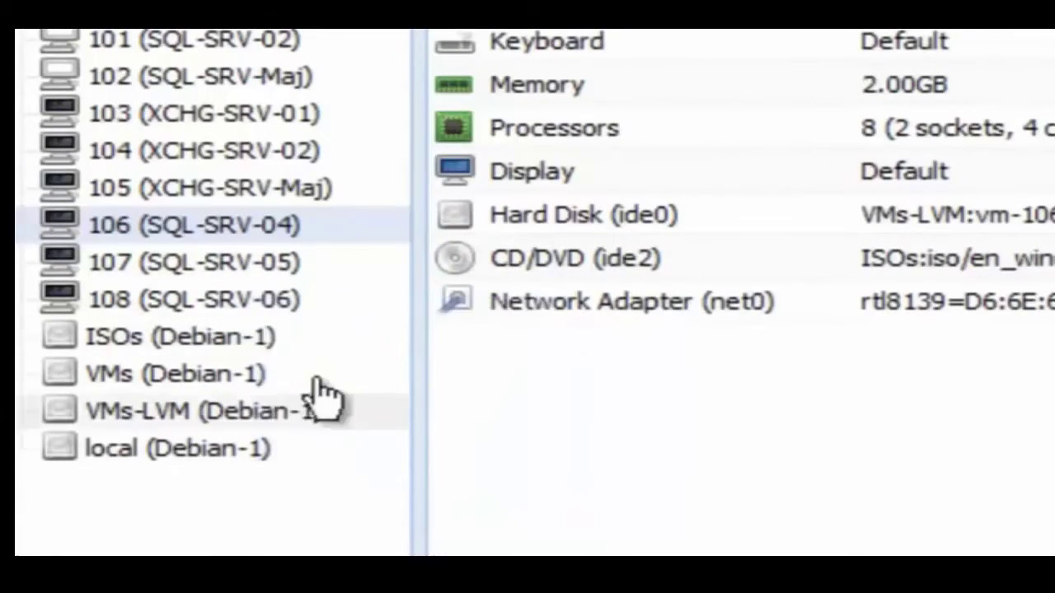
# Open the VM 107 and VM 106 consoles, showing the Windows Server 2008 Install Windows screen.
pyautogui.rightClick(266, 272)
pyautogui.click(400, 474)
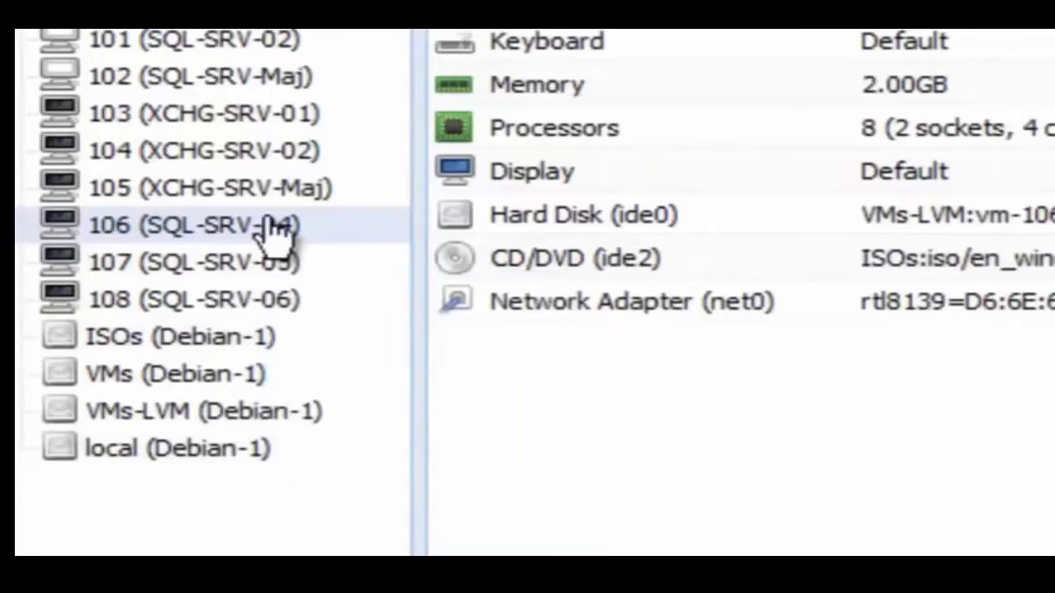
pyautogui.rightClick(271, 221)
pyautogui.click(392, 412)
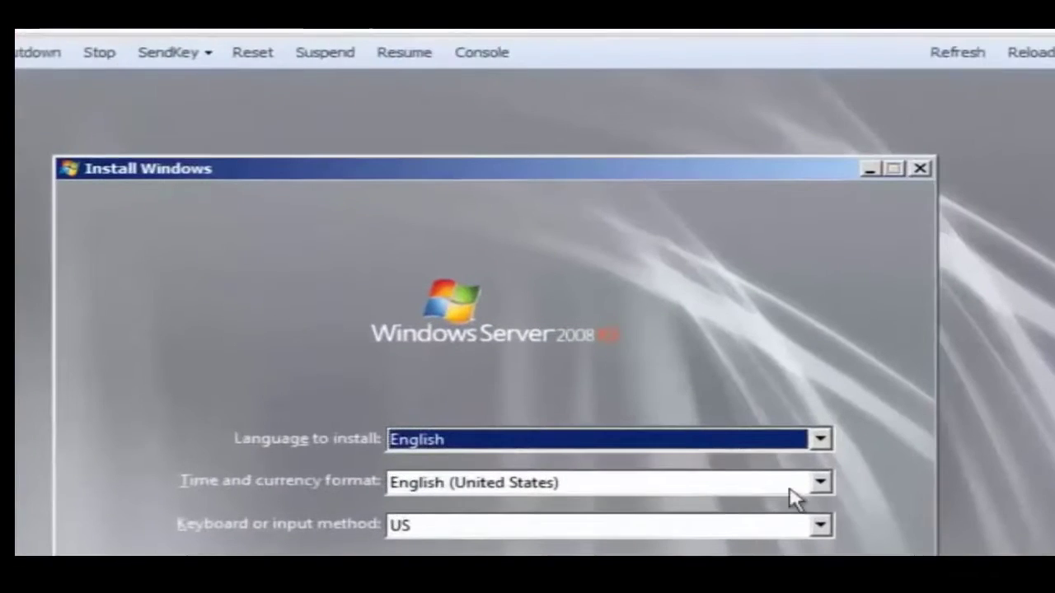
# Accept the default language and keyboard settings and start the Windows installation.
pyautogui.press('Return')
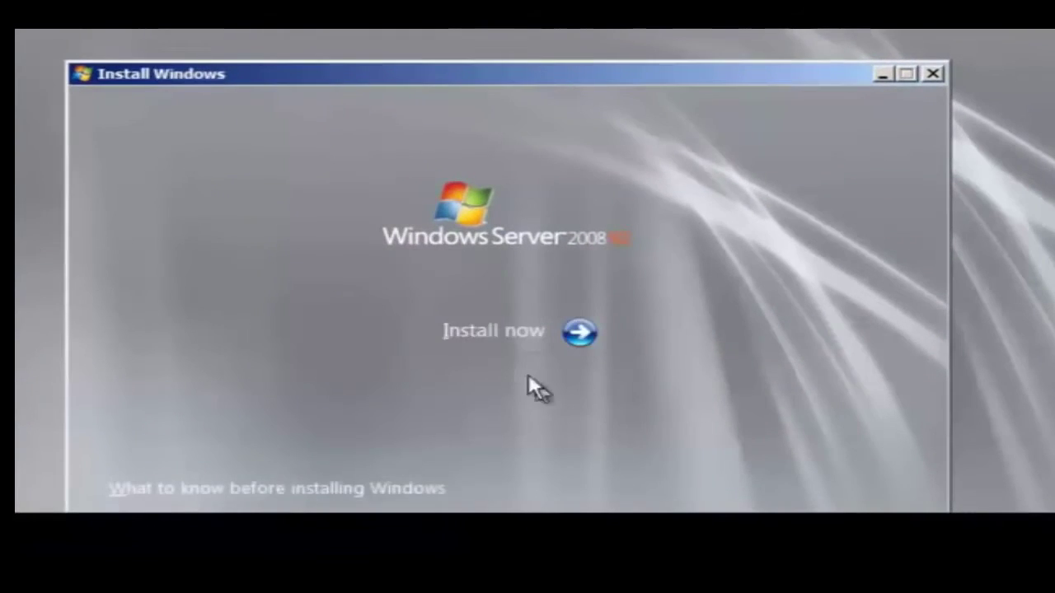
pyautogui.click(502, 337)
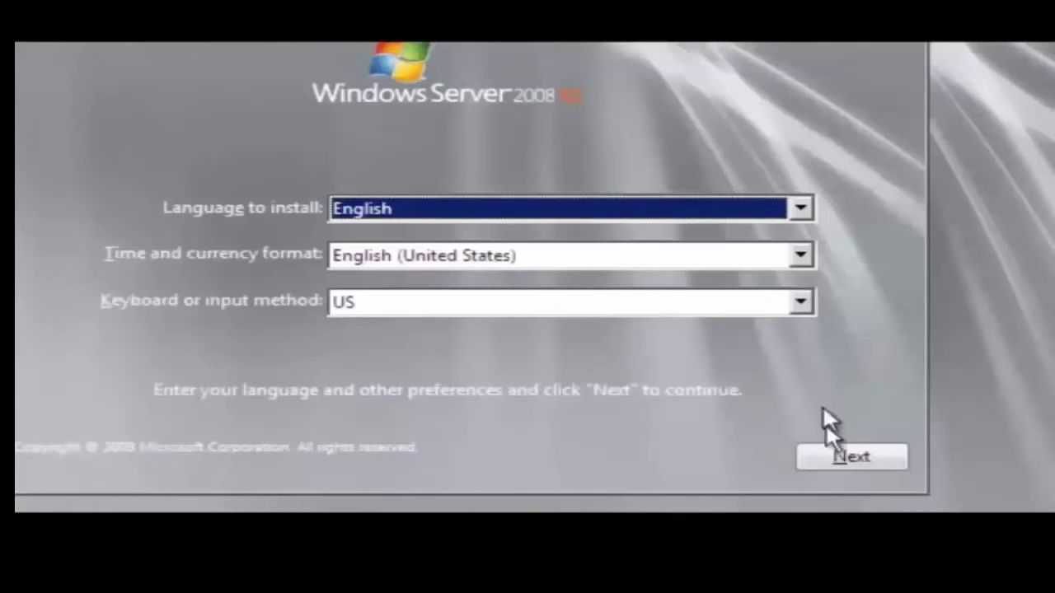
pyautogui.click(840, 457)
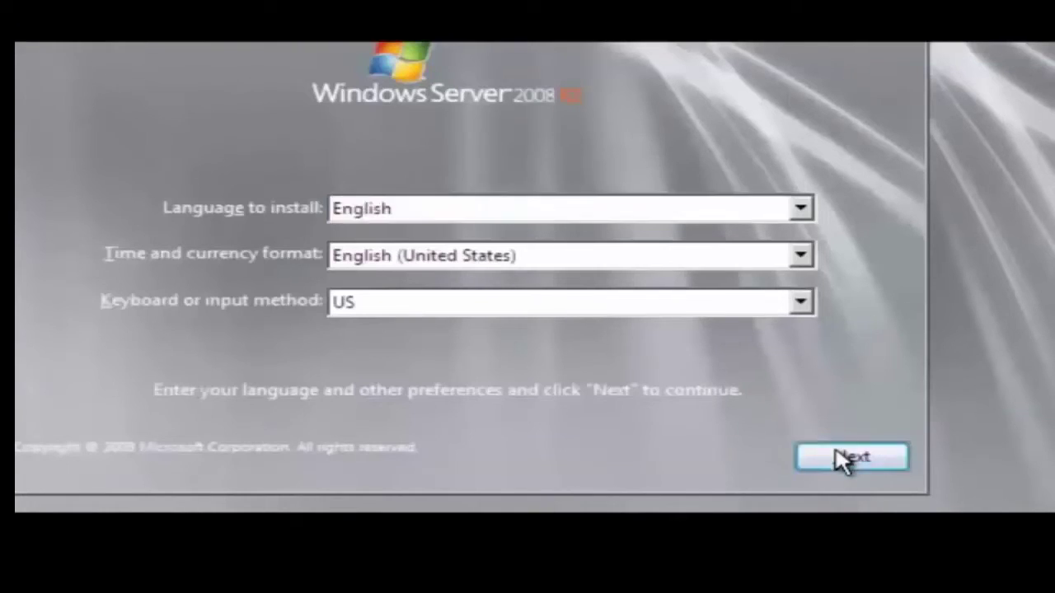
pyautogui.click(497, 210)
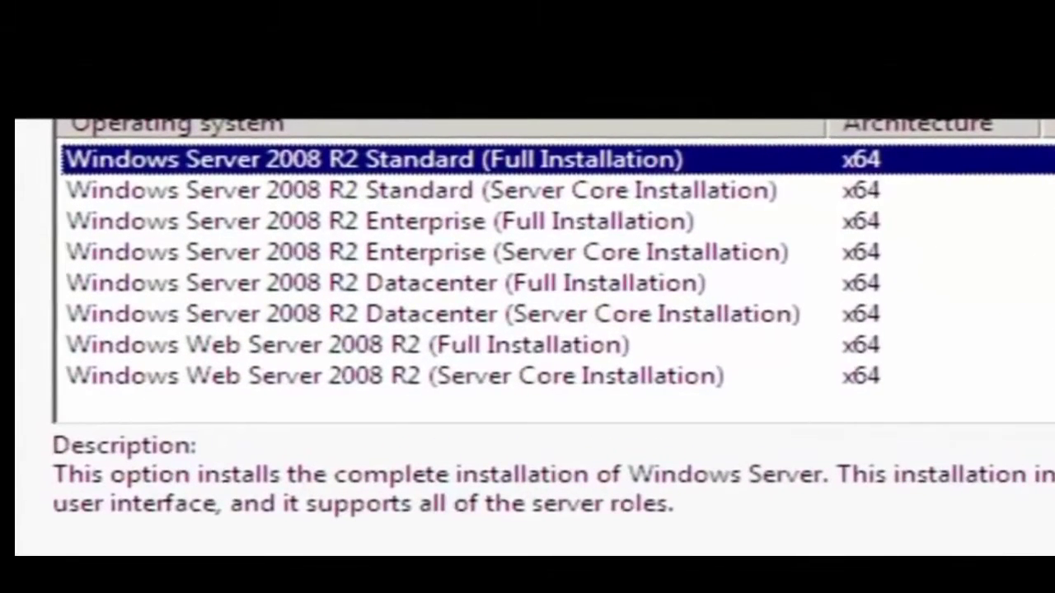
# Choose the Windows Server 2008 R2 Enterprise (Full Installation) edition.
pyautogui.click(494, 234)
pyautogui.click(488, 264)
pyautogui.click(368, 120)
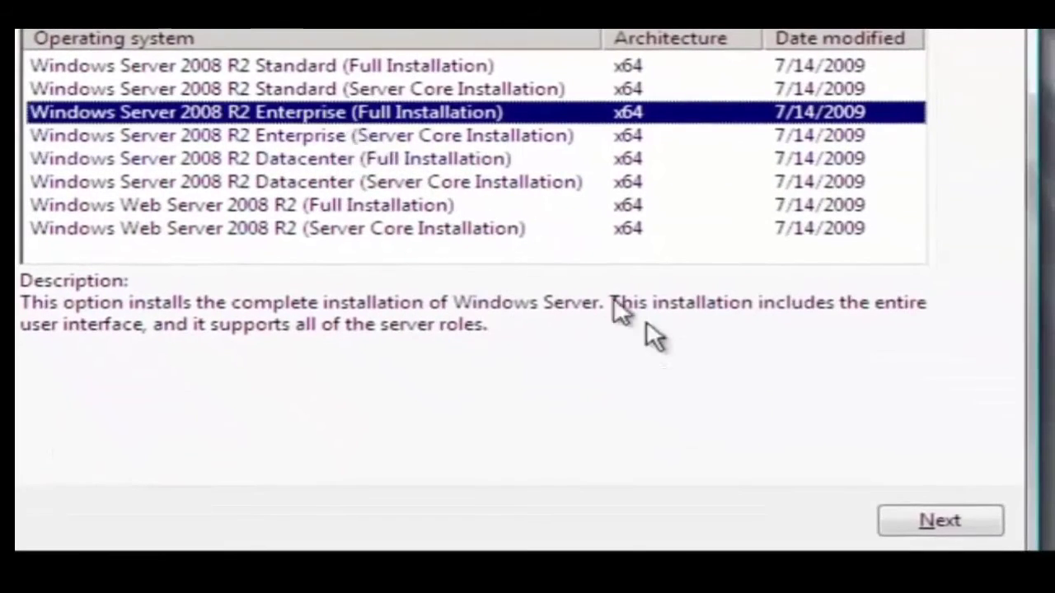
pyautogui.click(958, 515)
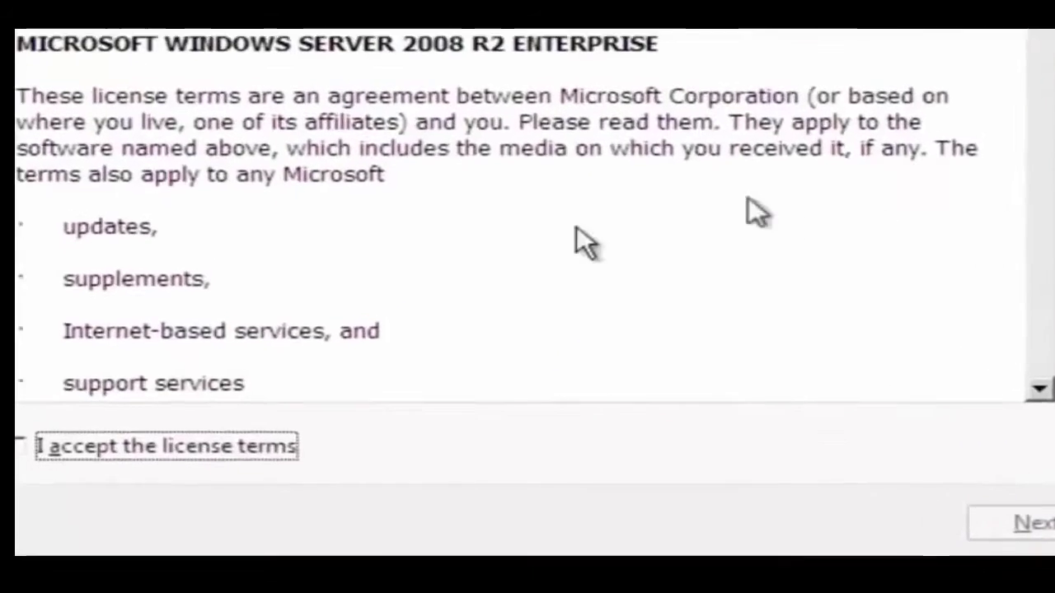
# Accept the license terms and run a Custom (advanced) install onto Disk 0.
pyautogui.click(198, 445)
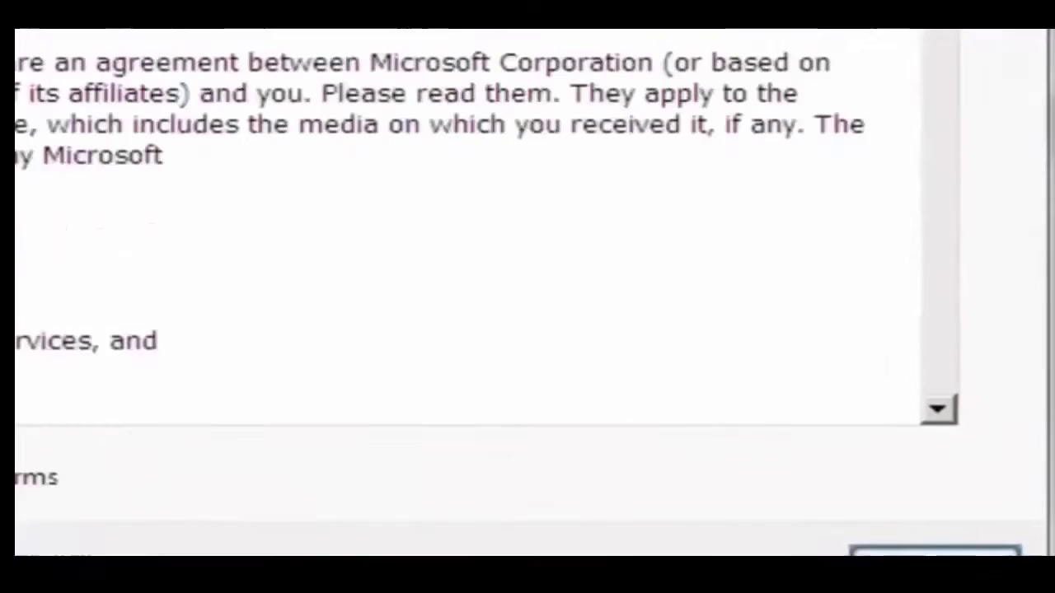
pyautogui.click(742, 472)
pyautogui.click(416, 338)
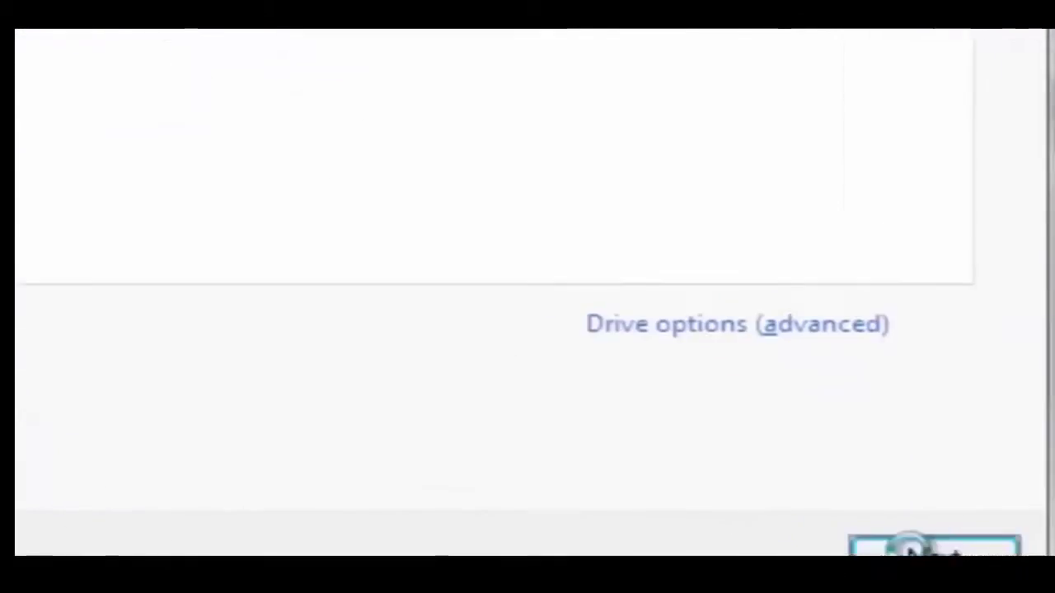
pyautogui.click(802, 485)
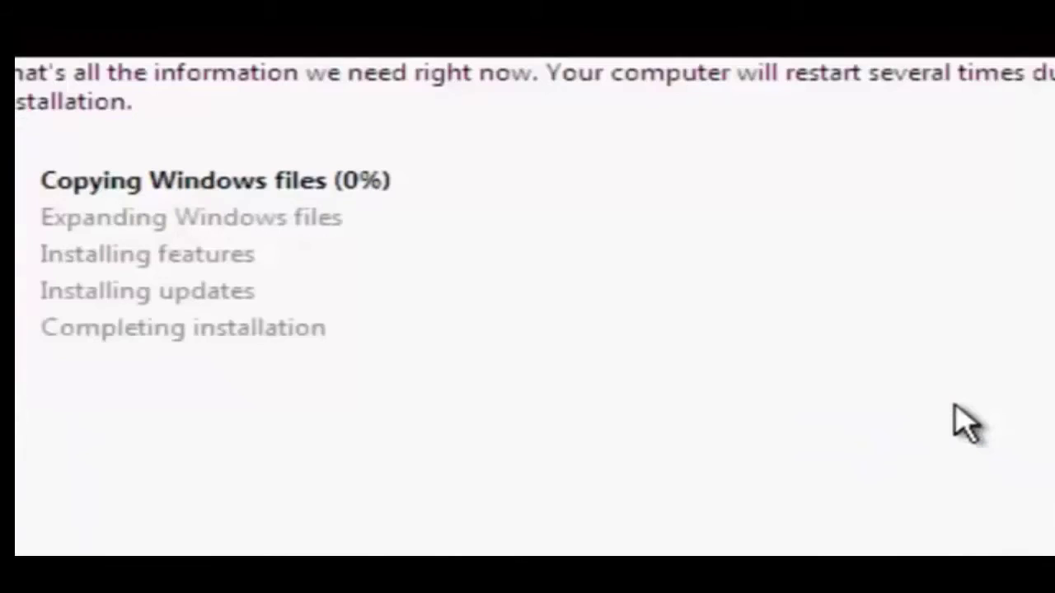
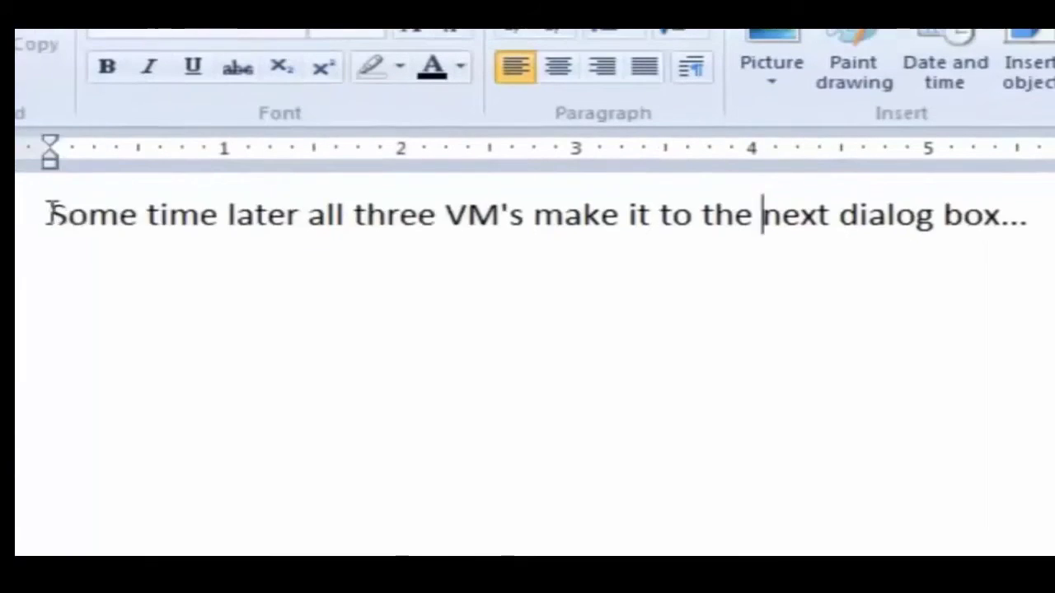
# Acknowledge the Administrator password-change prompt and enter the new Administrator password.
pyautogui.click(43, 224)
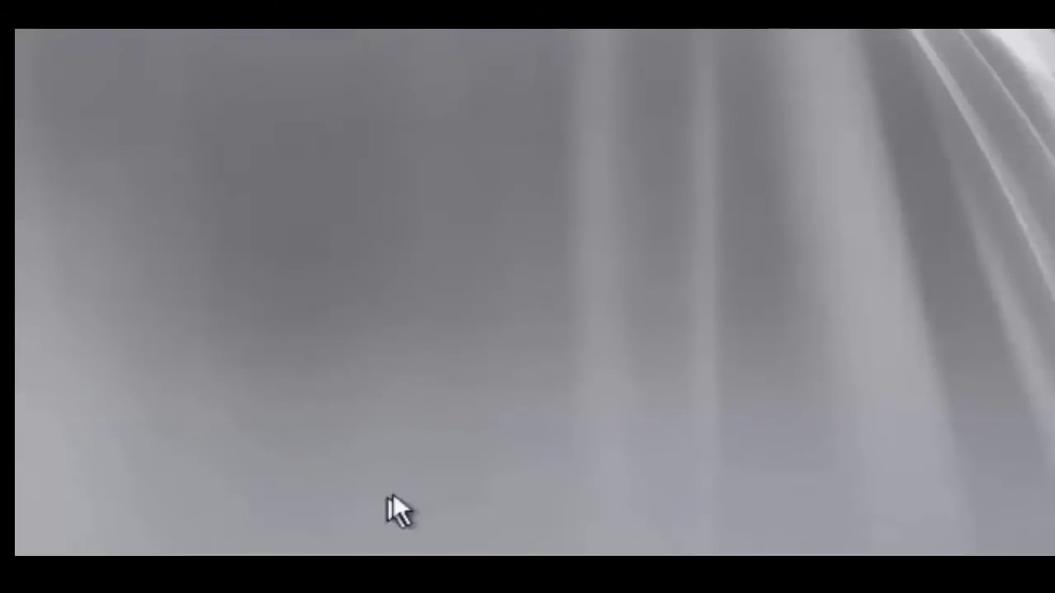
pyautogui.click(376, 503)
pyautogui.write('12345678910')
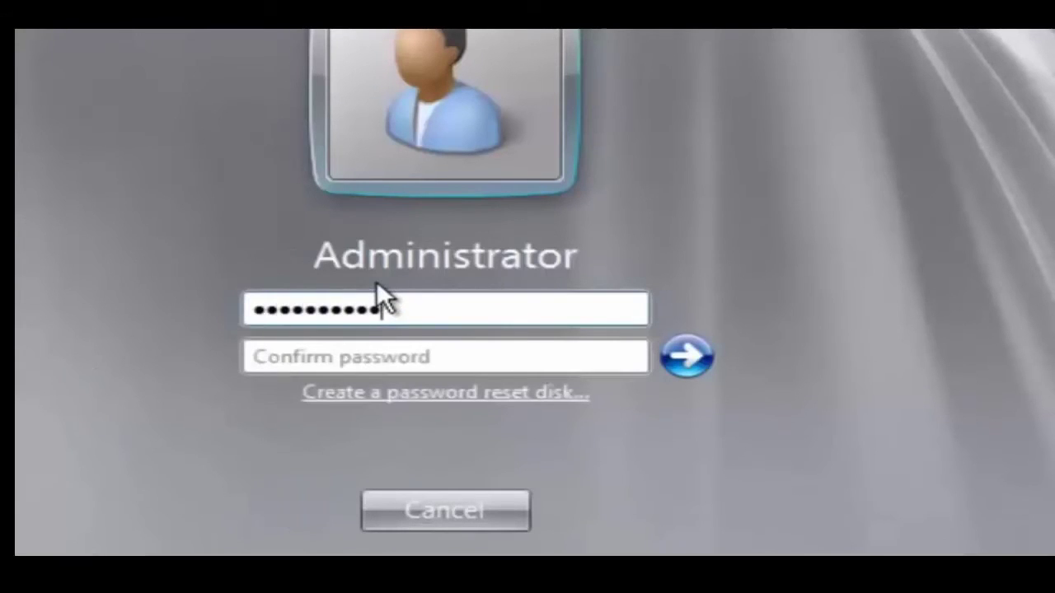
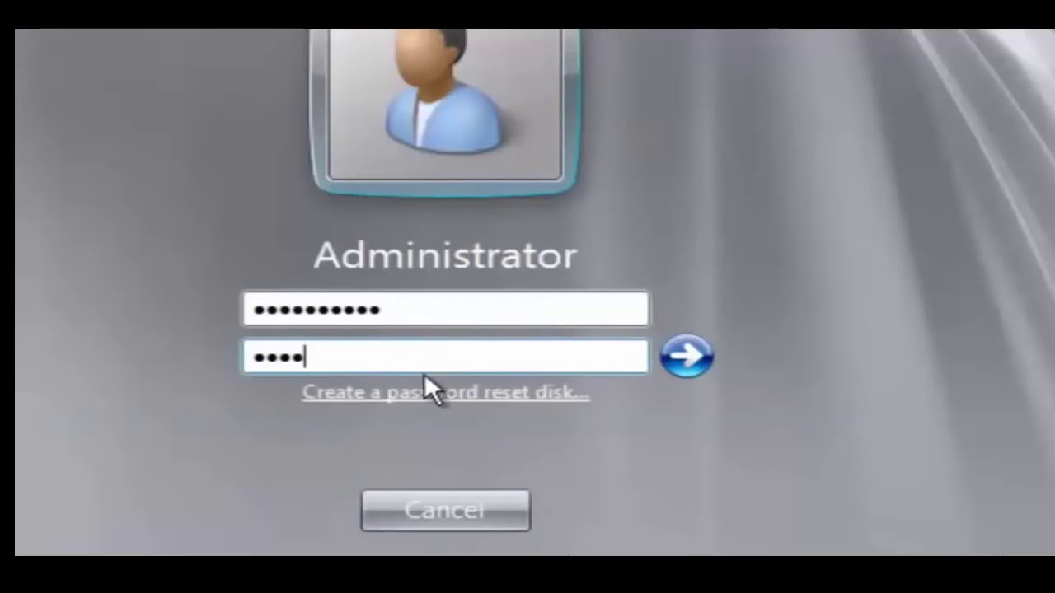
# Enter the new Administrator password in both password fields, submit it, and acknowledge the change confirmation.
pyautogui.press('Return')
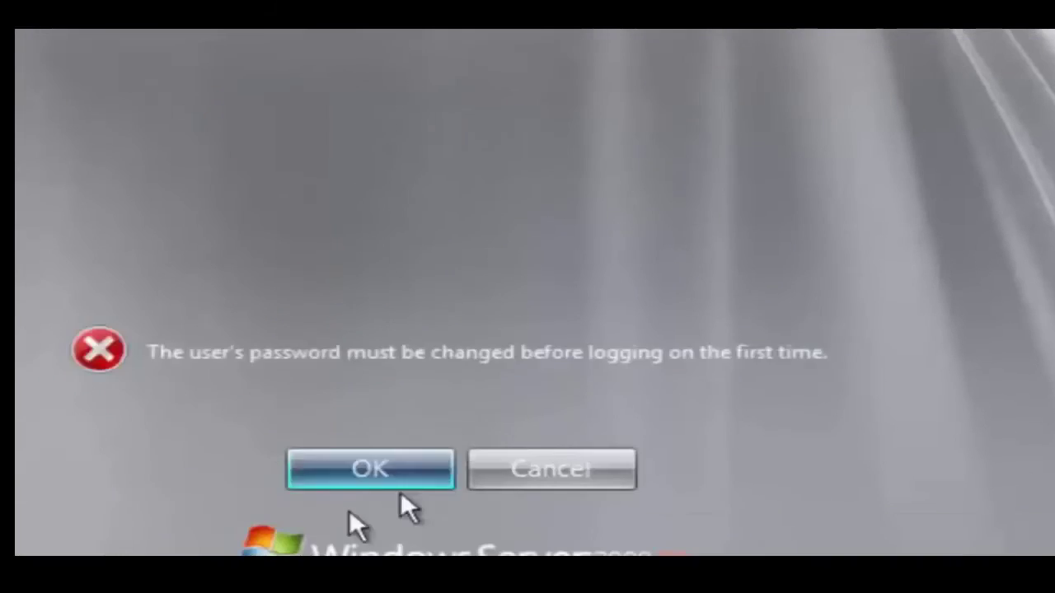
pyautogui.click(387, 478)
pyautogui.write('12345678910')
pyautogui.press('Tab')
pyautogui.write('12345678910')
pyautogui.click(710, 317)
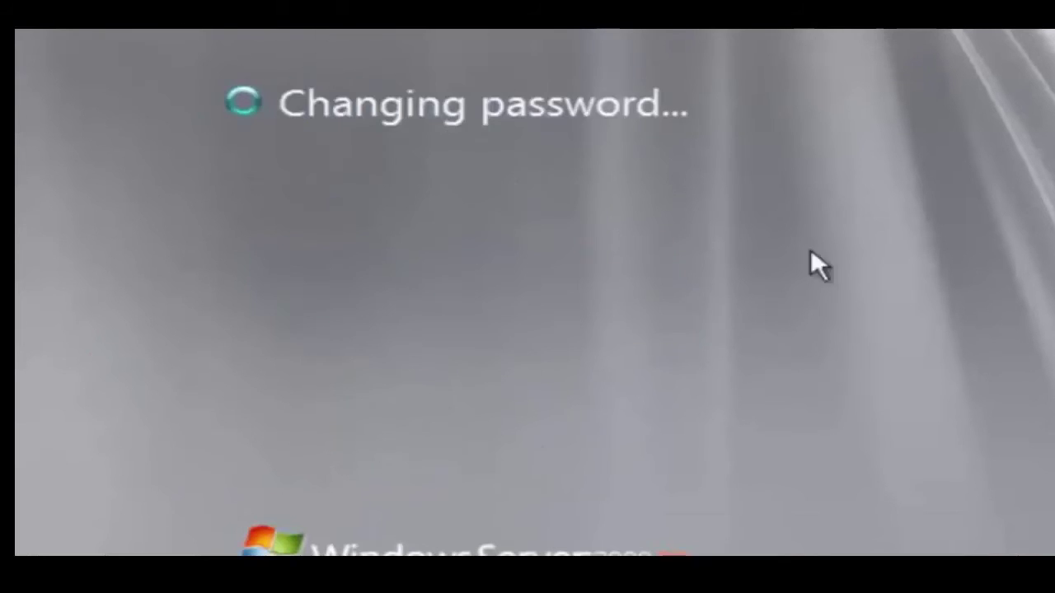
pyautogui.press('Return')
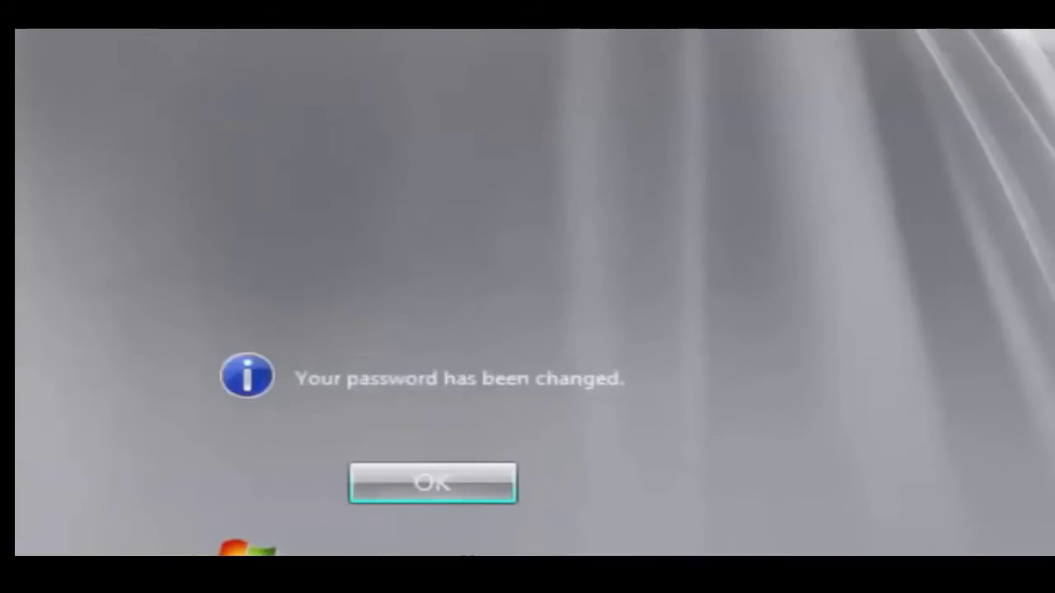
pyautogui.press('Return')
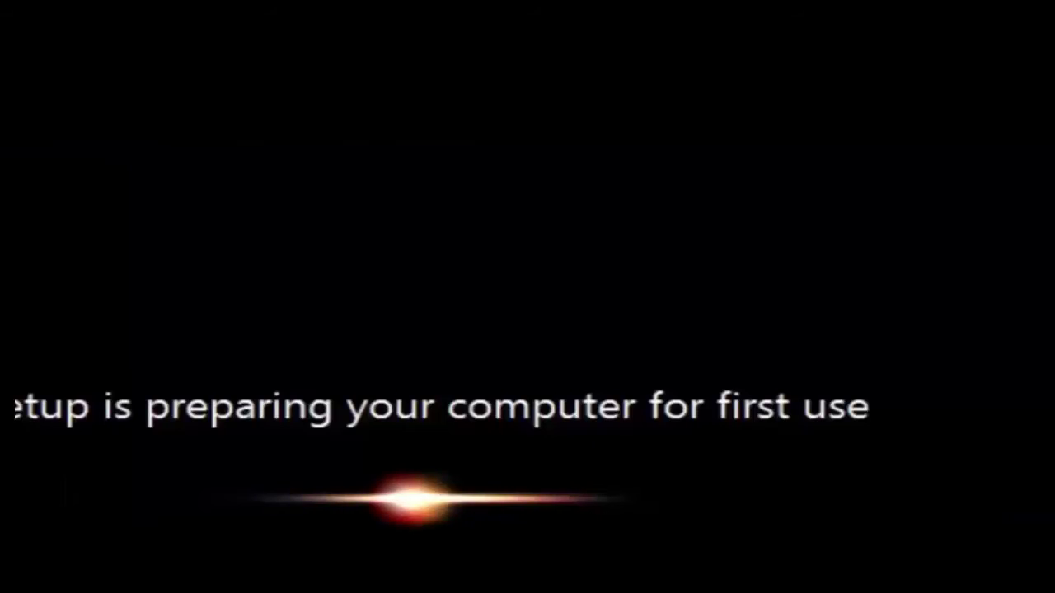
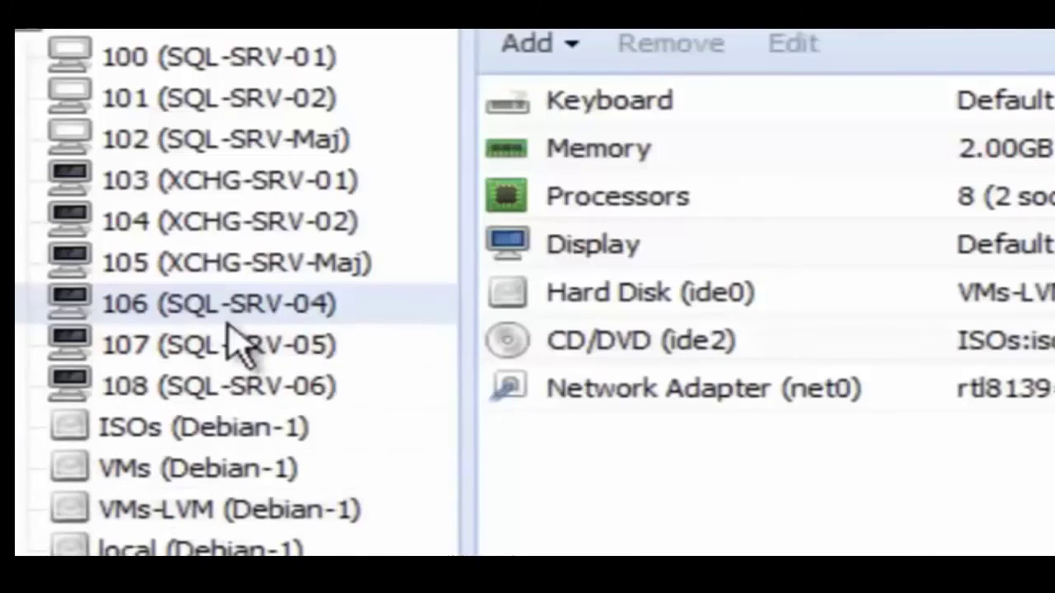
# Open the context menu for VM 106 (SQL-SRV-04) in the server view.
pyautogui.rightClick(229, 323)
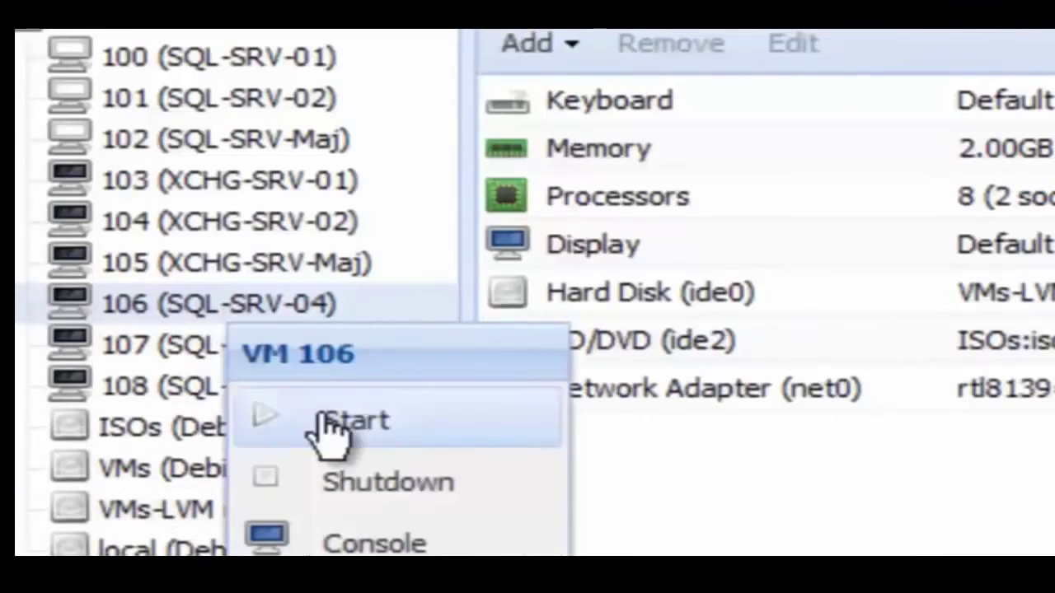
# Start VMs 106, 107 and 108 (SQL-SRV-04 to SQL-SRV-06).
pyautogui.click(318, 416)
pyautogui.rightClick(240, 353)
pyautogui.click(325, 459)
pyautogui.rightClick(247, 403)
pyautogui.click(350, 497)
# Open the consoles of VMs 106, 107 and 108.
pyautogui.rightClick(259, 314)
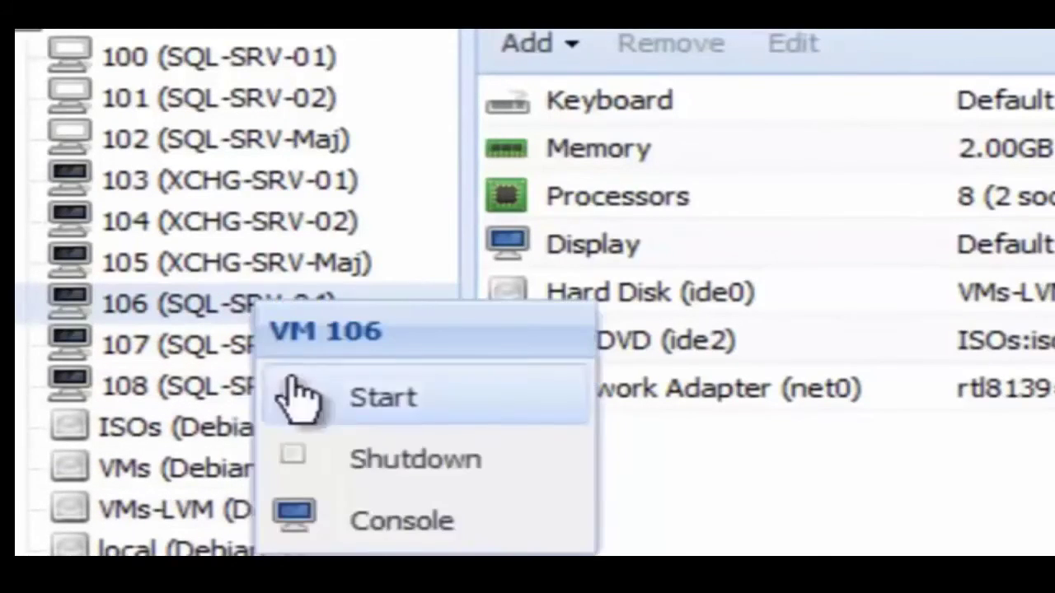
pyautogui.click(362, 527)
pyautogui.rightClick(267, 352)
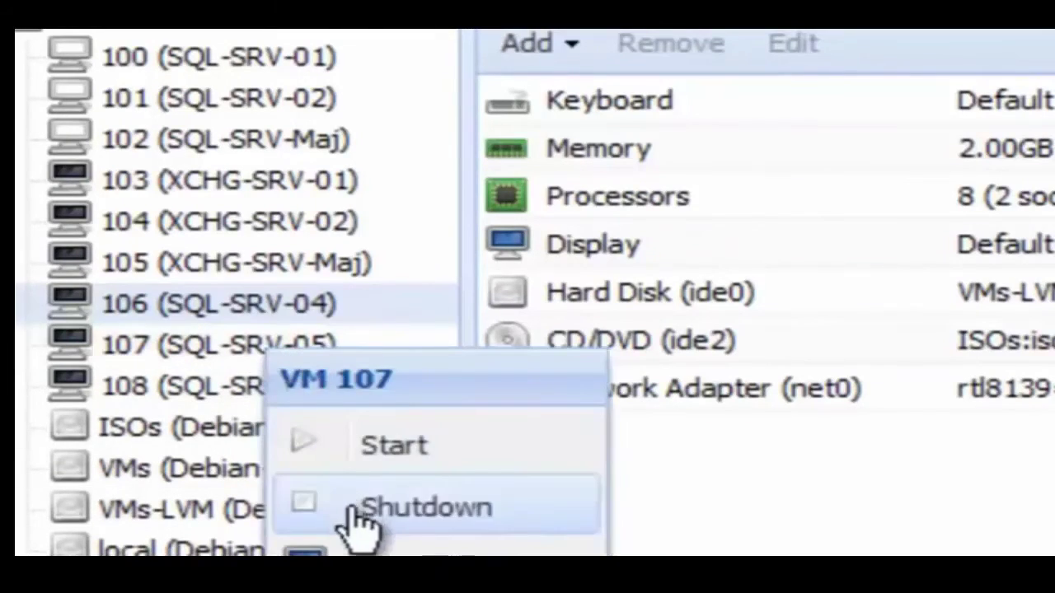
pyautogui.click(354, 552)
pyautogui.rightClick(301, 387)
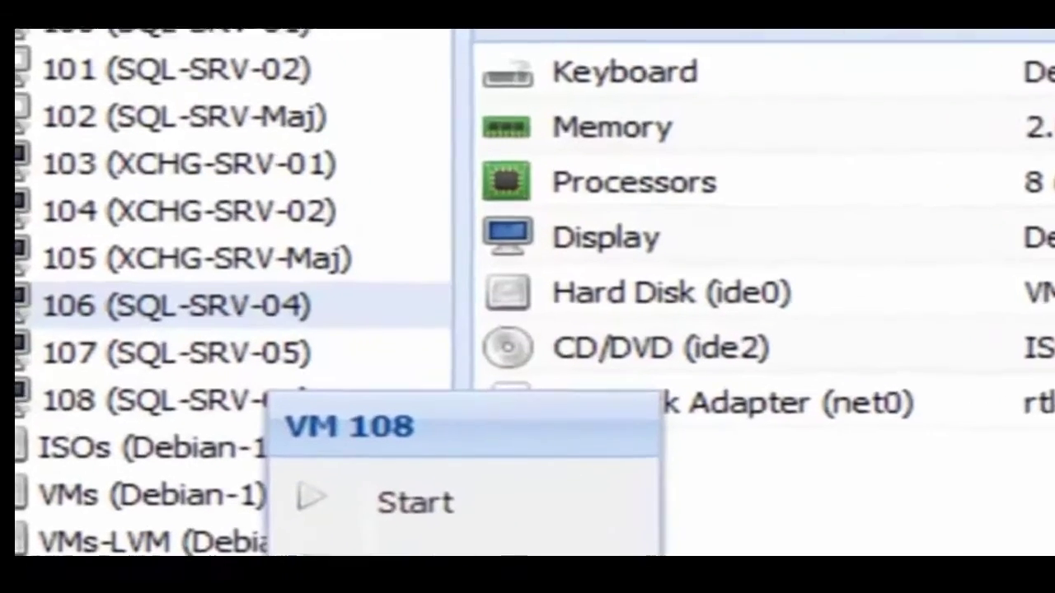
pyautogui.click(354, 531)
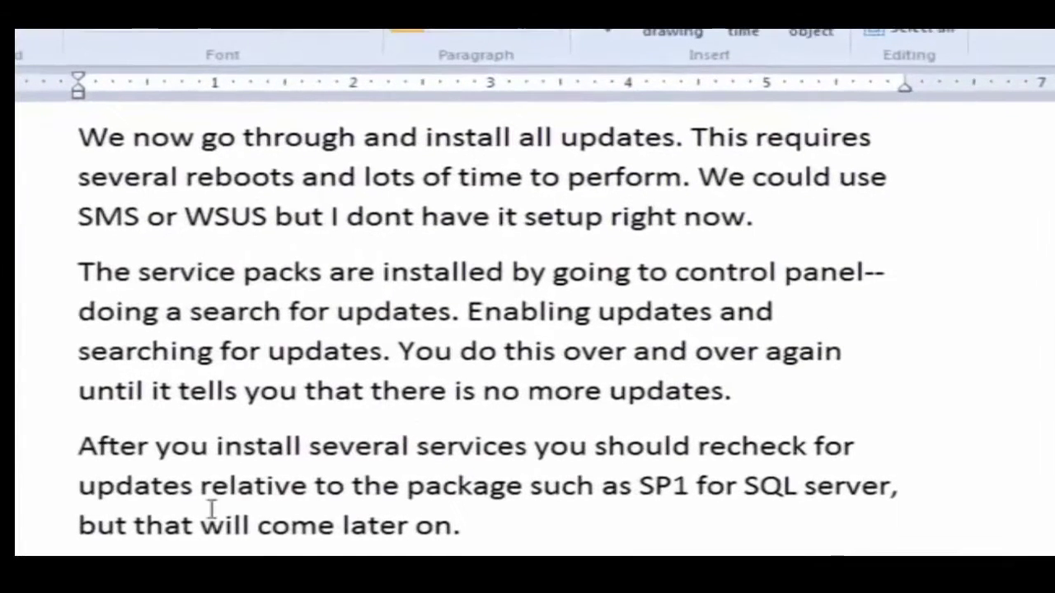
# Highlight the update-note lines on reboots, WSUS, service packs, repeated searches and SQL SP1.
pyautogui.click(59, 144)
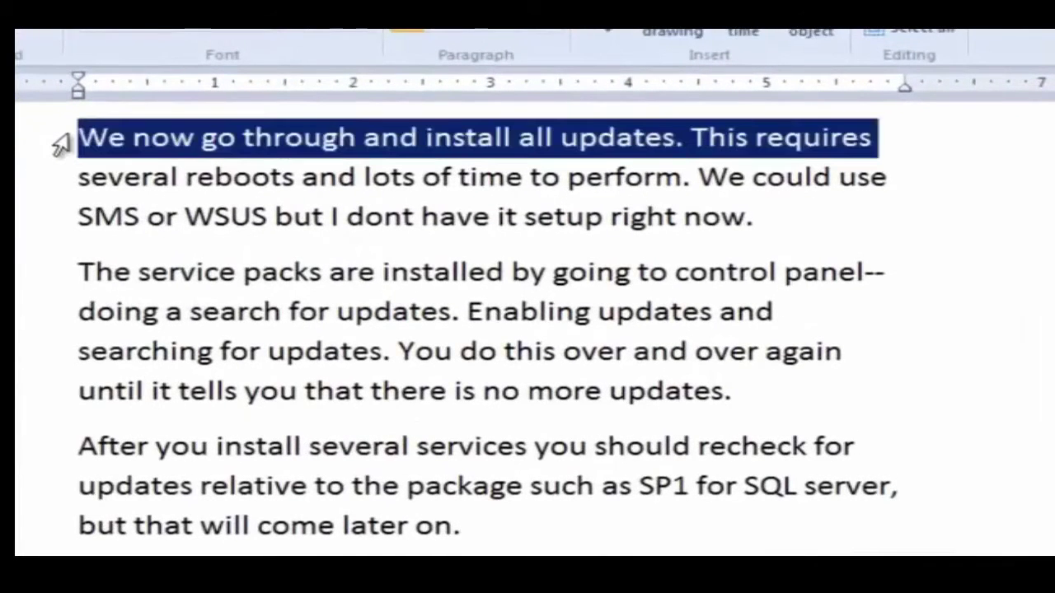
pyautogui.click(60, 188)
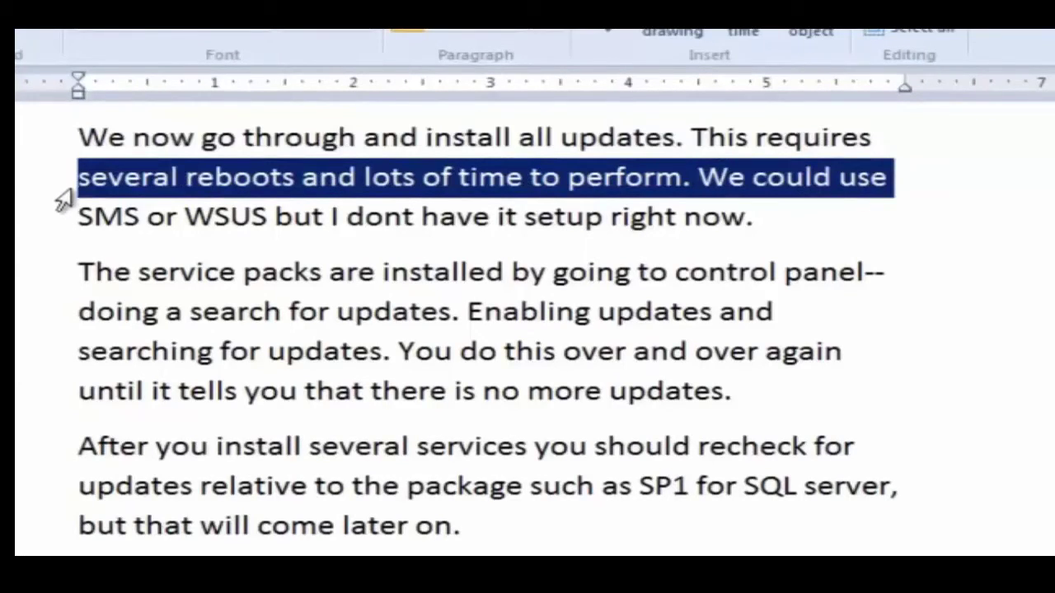
pyautogui.click(62, 225)
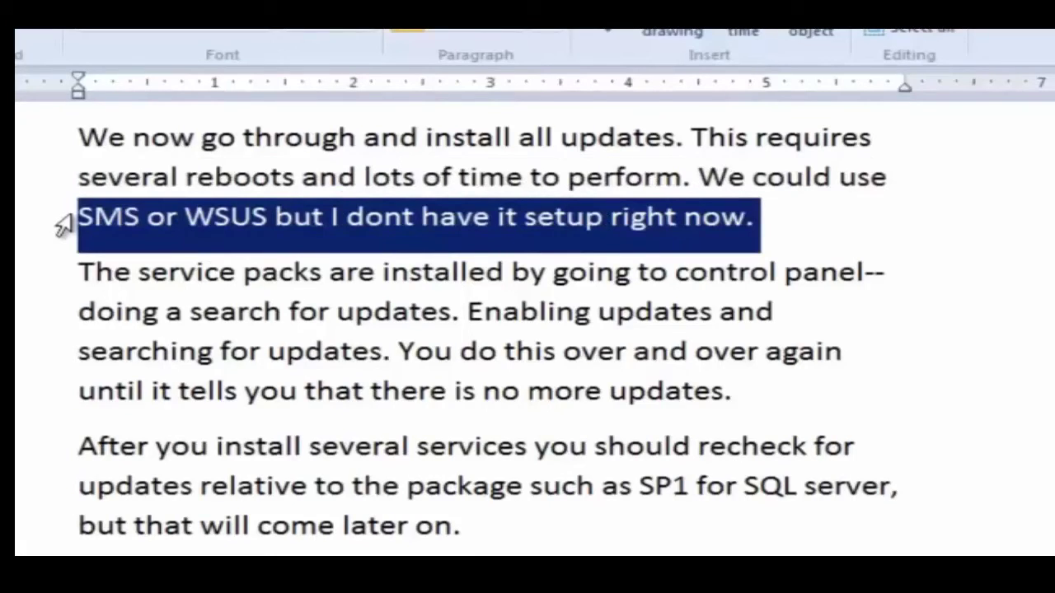
pyautogui.click(67, 283)
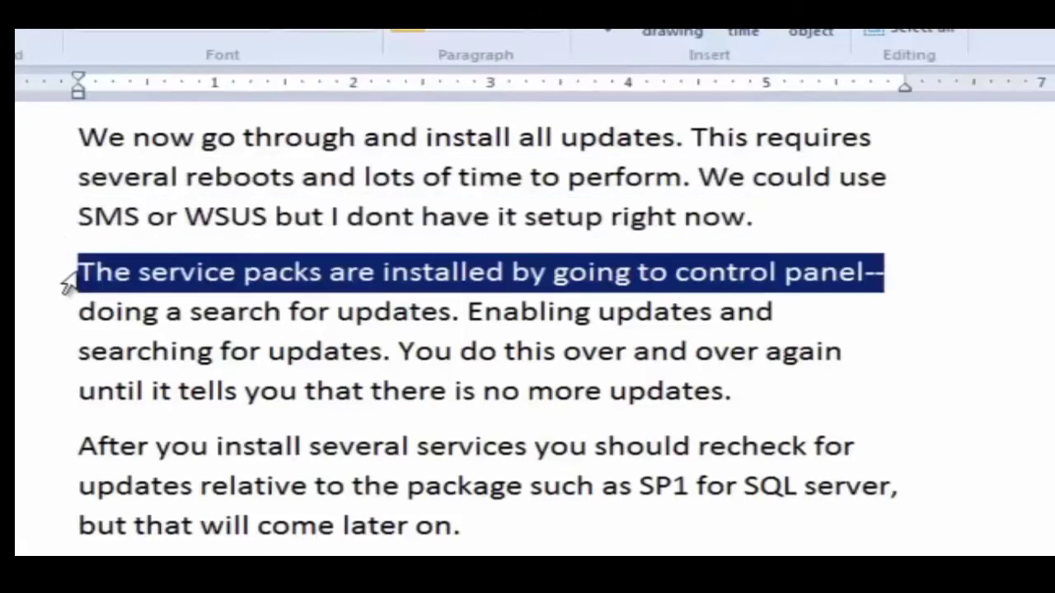
pyautogui.click(68, 321)
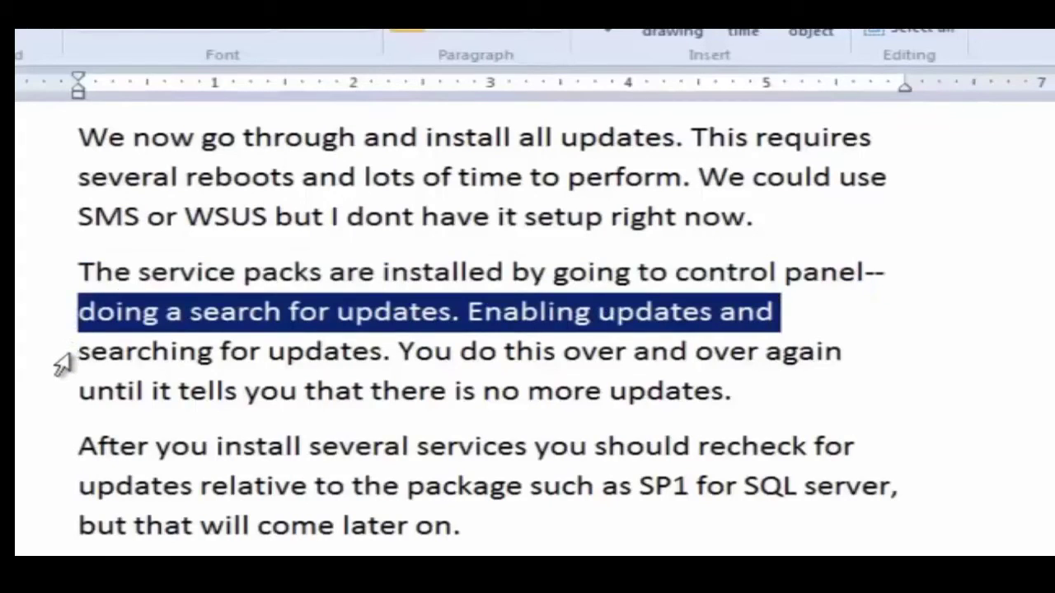
pyautogui.click(64, 362)
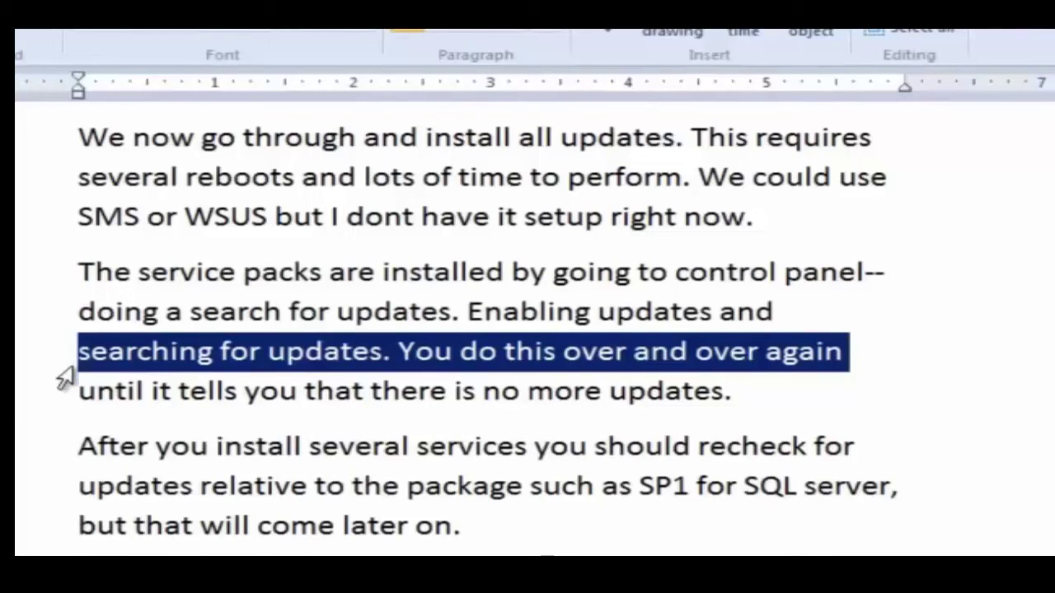
pyautogui.click(66, 400)
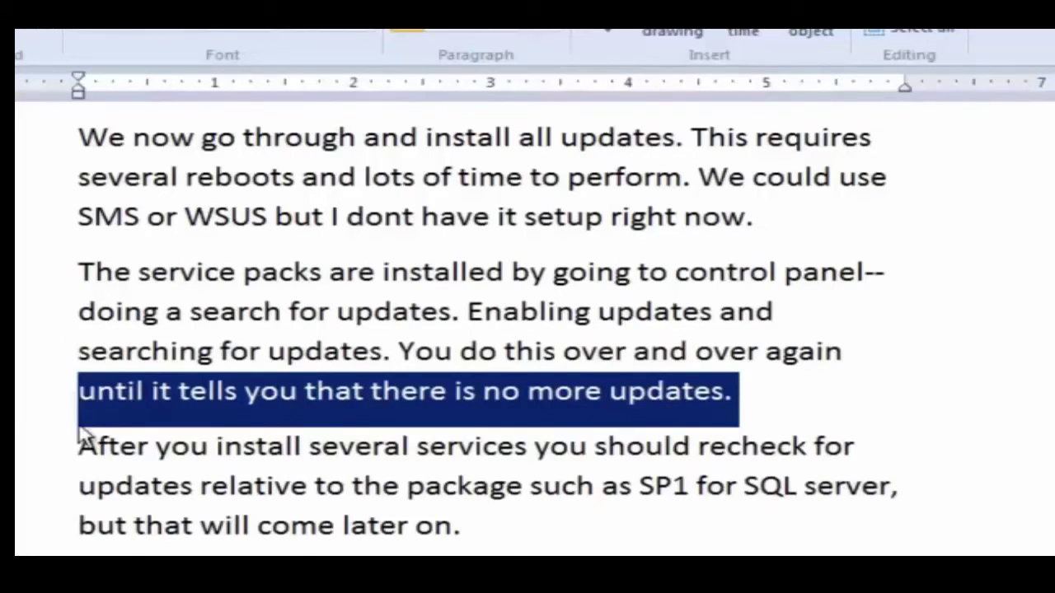
pyautogui.click(66, 451)
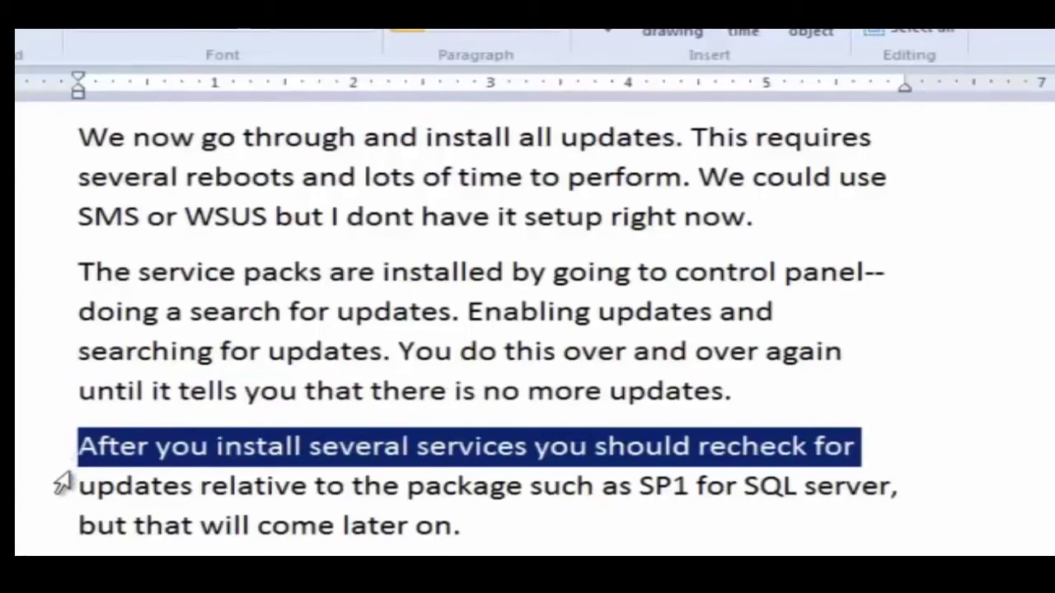
pyautogui.click(64, 491)
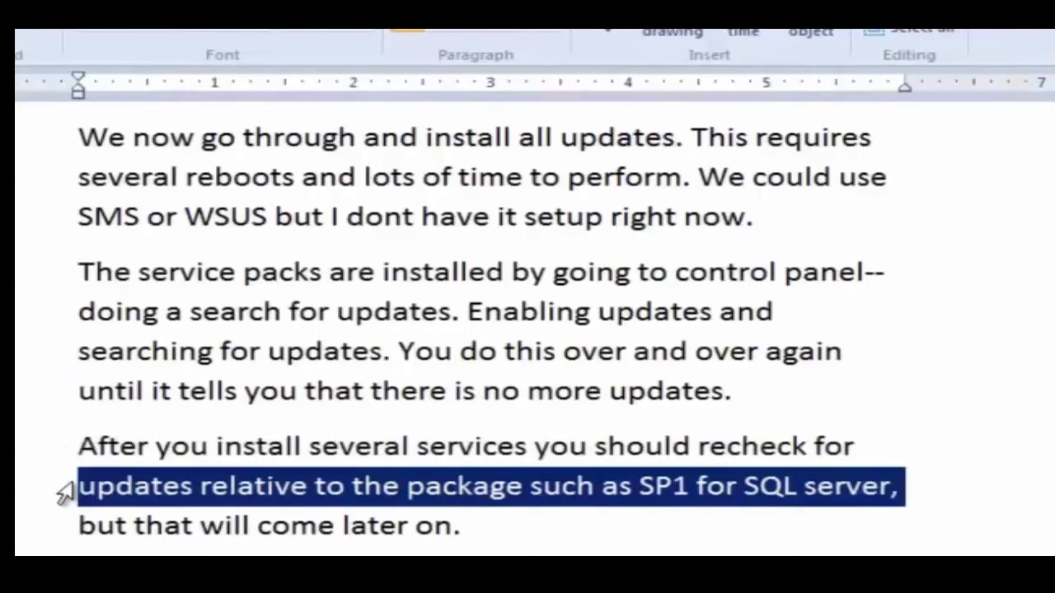
pyautogui.click(66, 534)
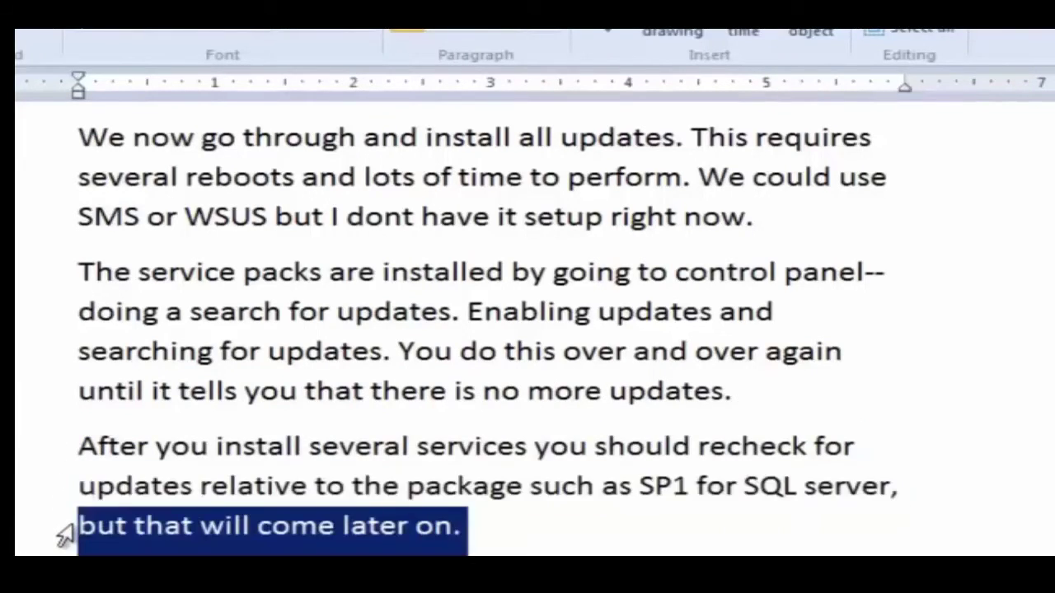
# Select the three update paragraphs, then mark the .NET Framework single-thread compile warning.
pyautogui.click(87, 540)
pyautogui.moveTo(55, 138); pyautogui.dragTo(55, 534)
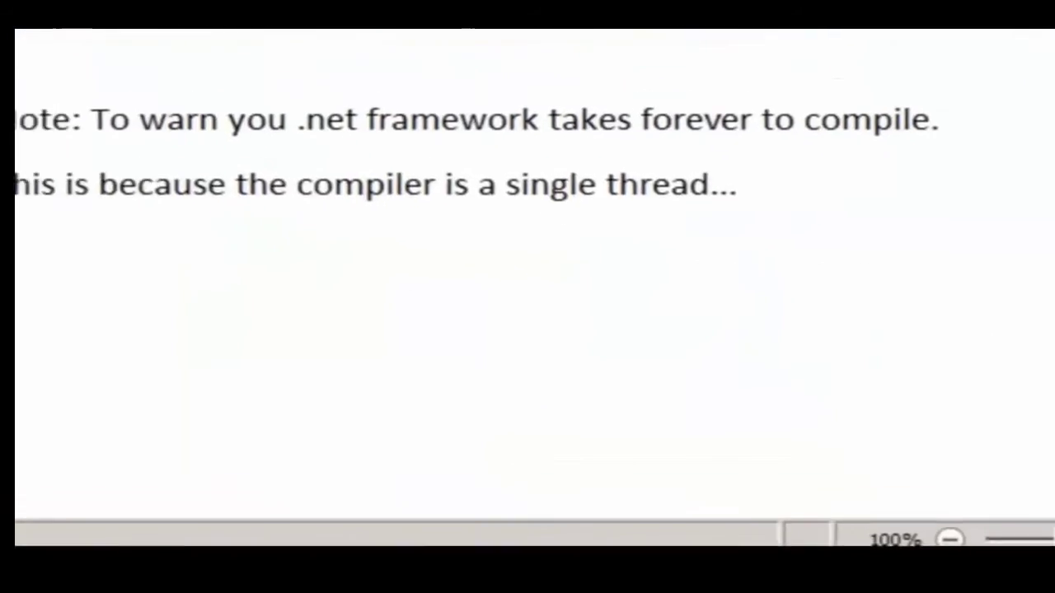
pyautogui.click(37, 165)
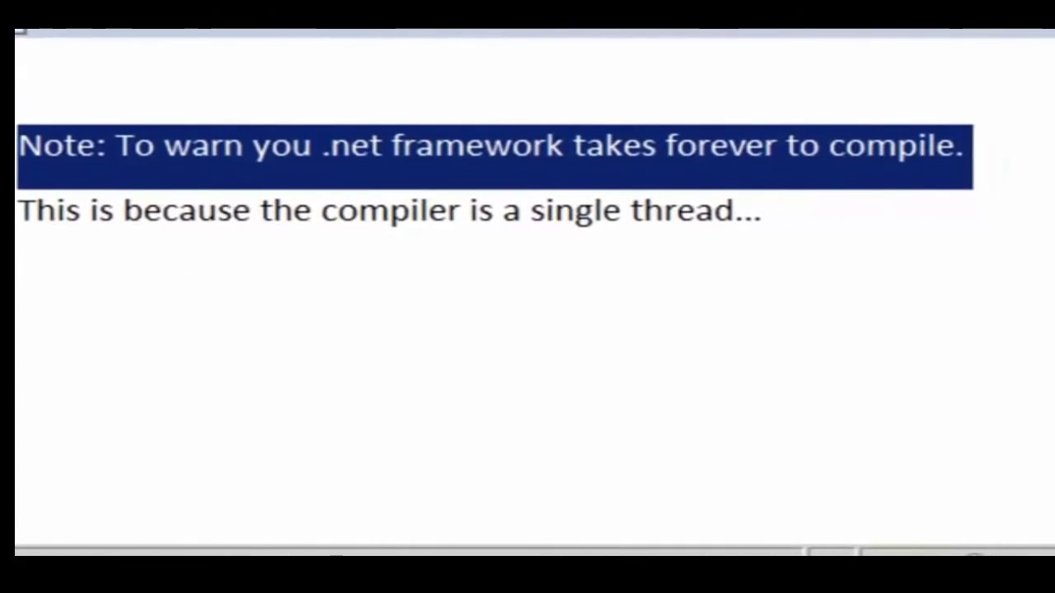
pyautogui.click(21, 221)
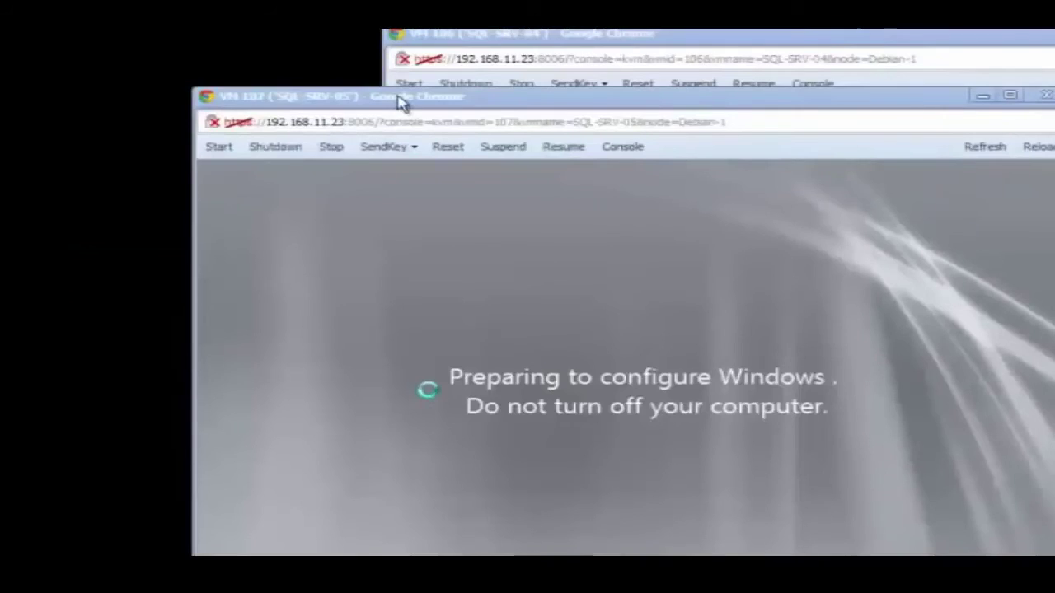
# Restart VM 107 to finish its update round, then install the next selected updates.
pyautogui.click(397, 101)
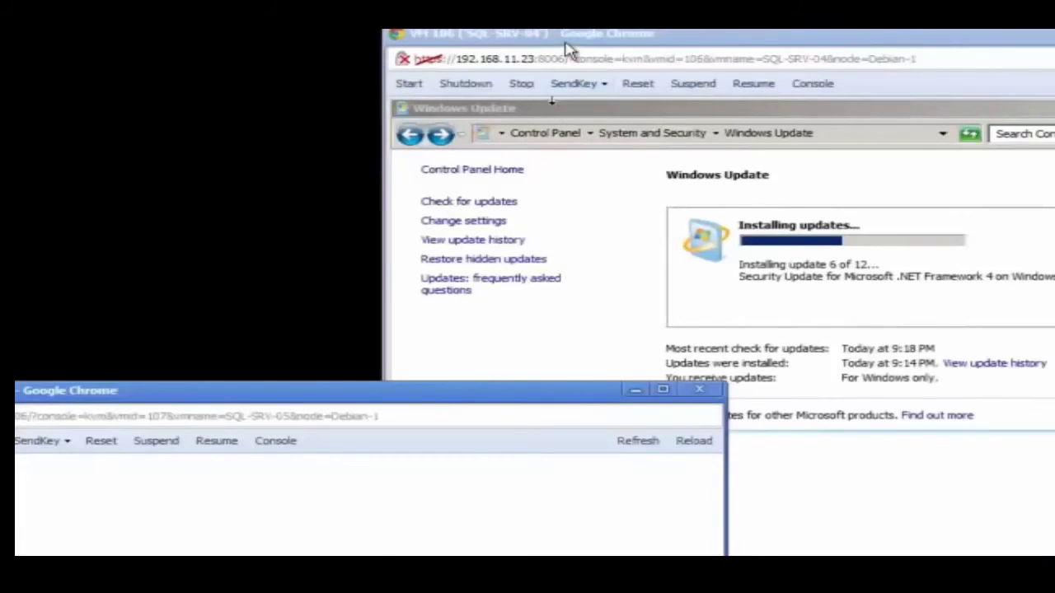
pyautogui.click(519, 50)
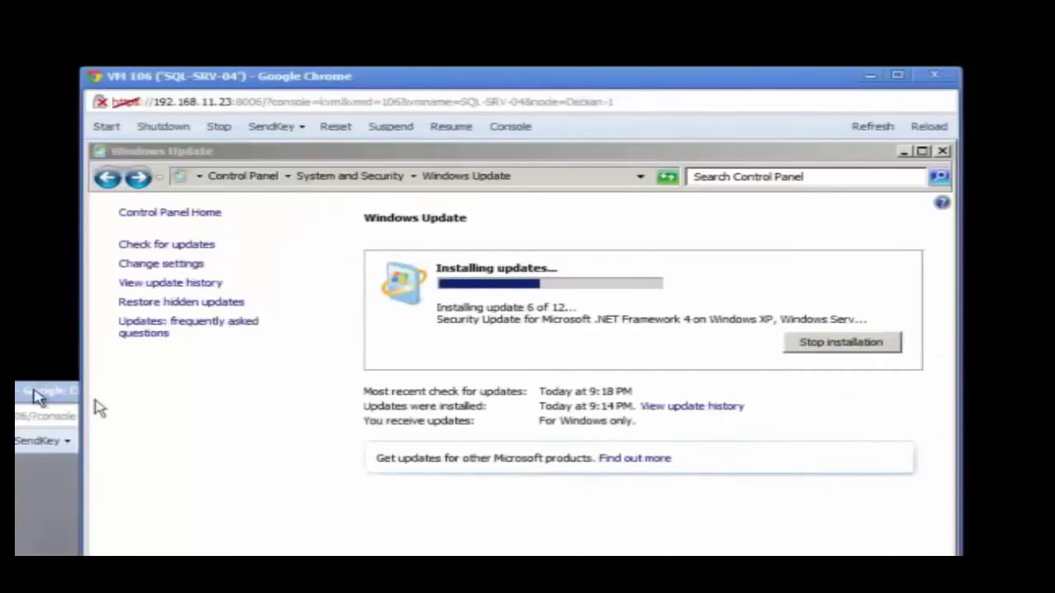
pyautogui.click(42, 394)
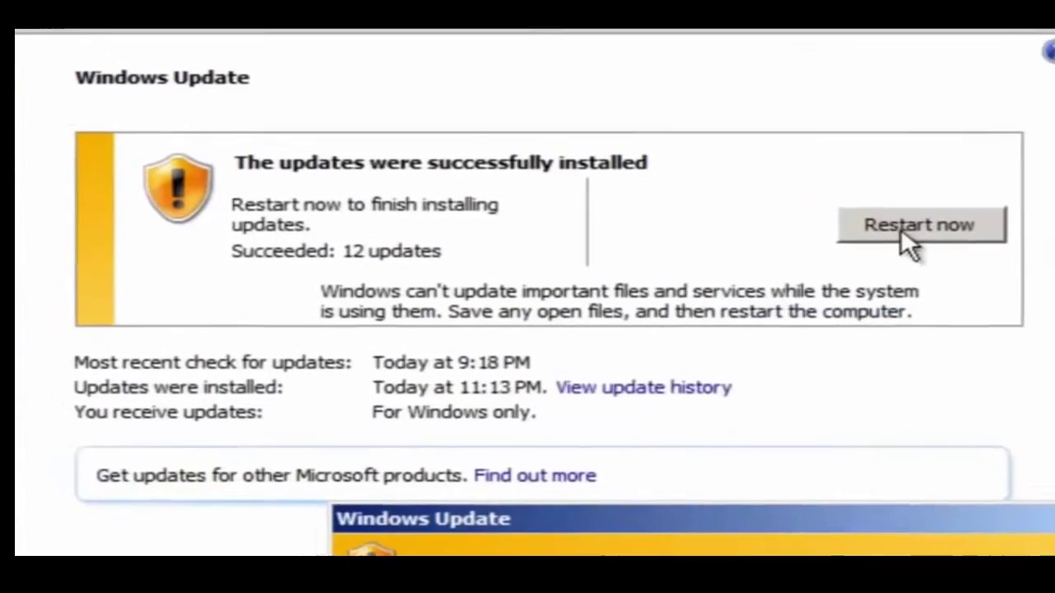
pyautogui.click(928, 242)
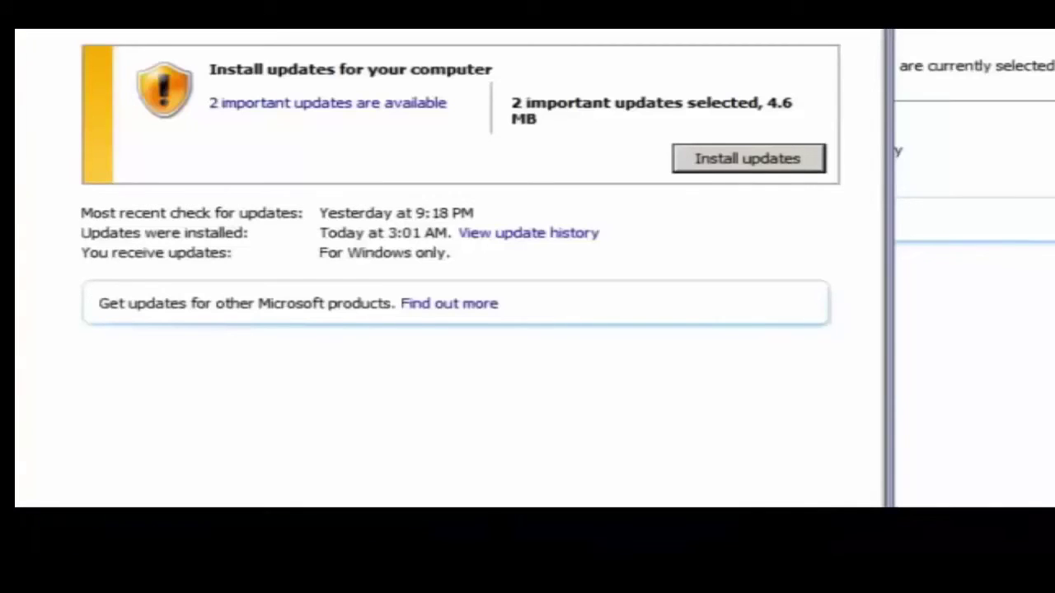
pyautogui.click(750, 168)
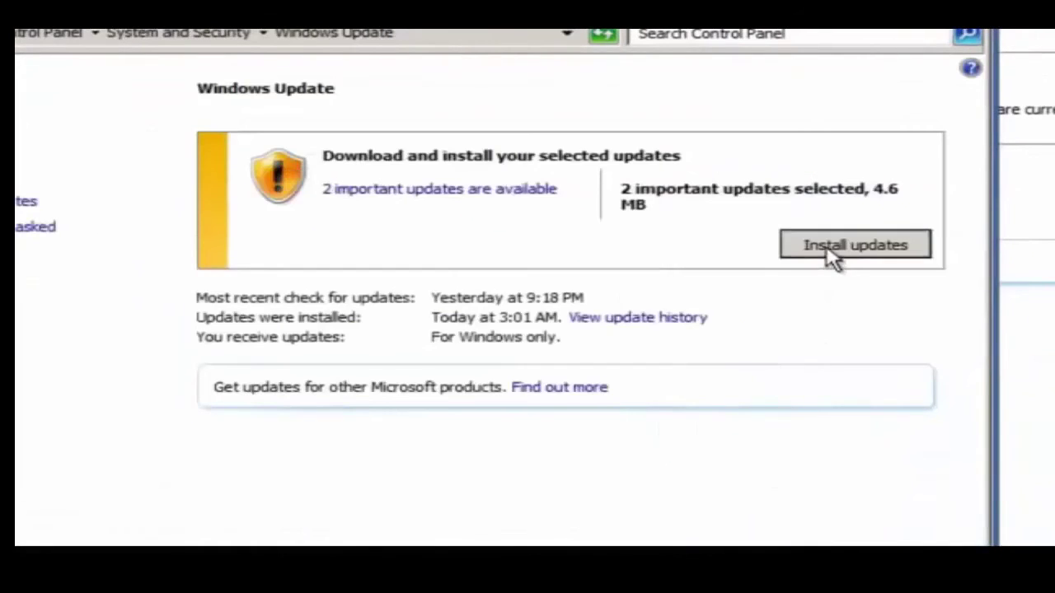
# Install the two important updates and add the .NET Framework 4 optional update.
pyautogui.click(828, 247)
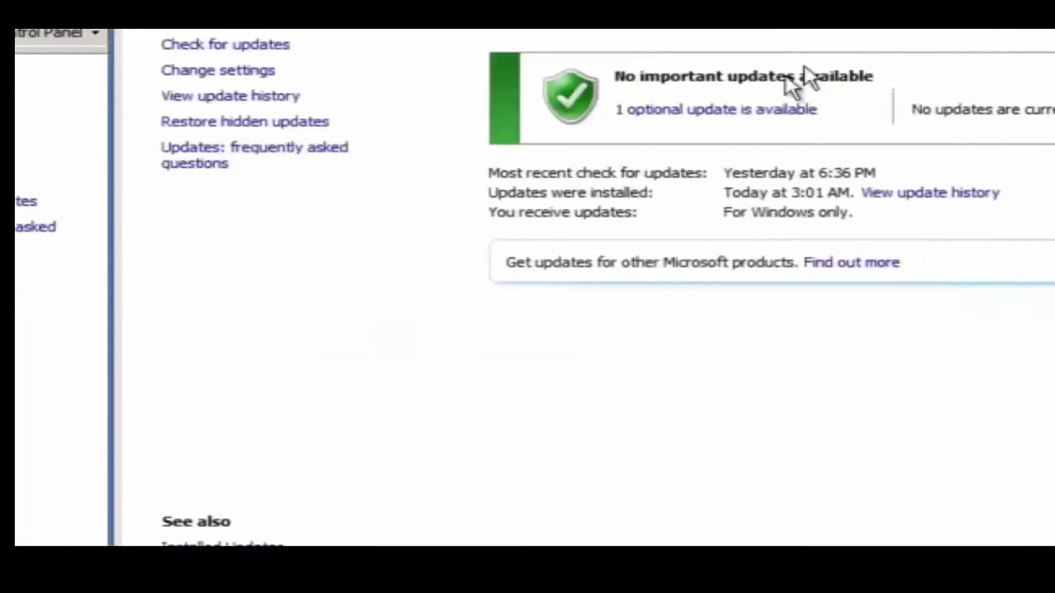
pyautogui.click(541, 262)
pyautogui.click(33, 245)
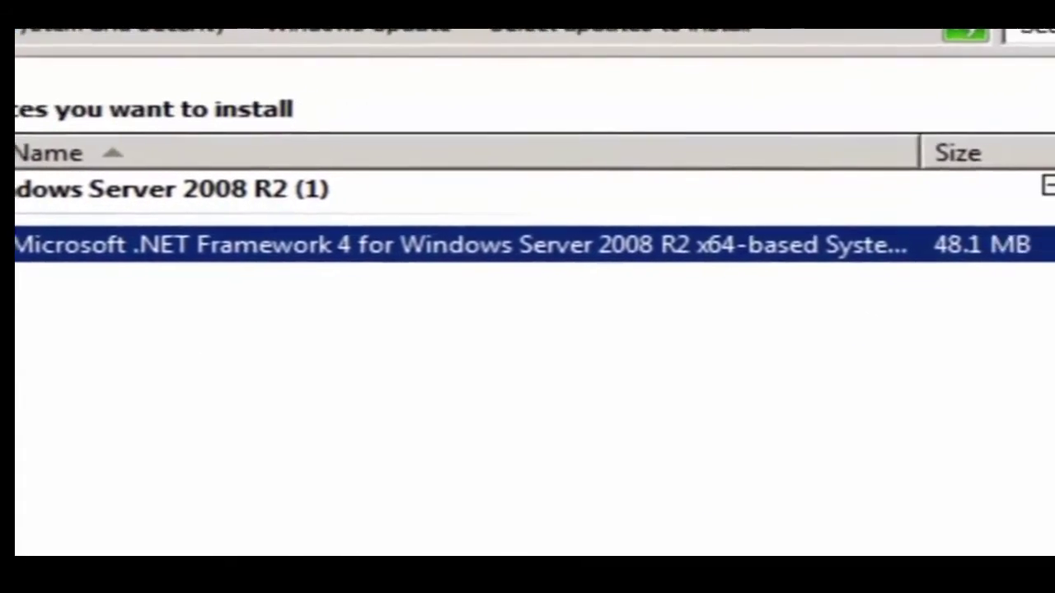
pyautogui.press('Return')
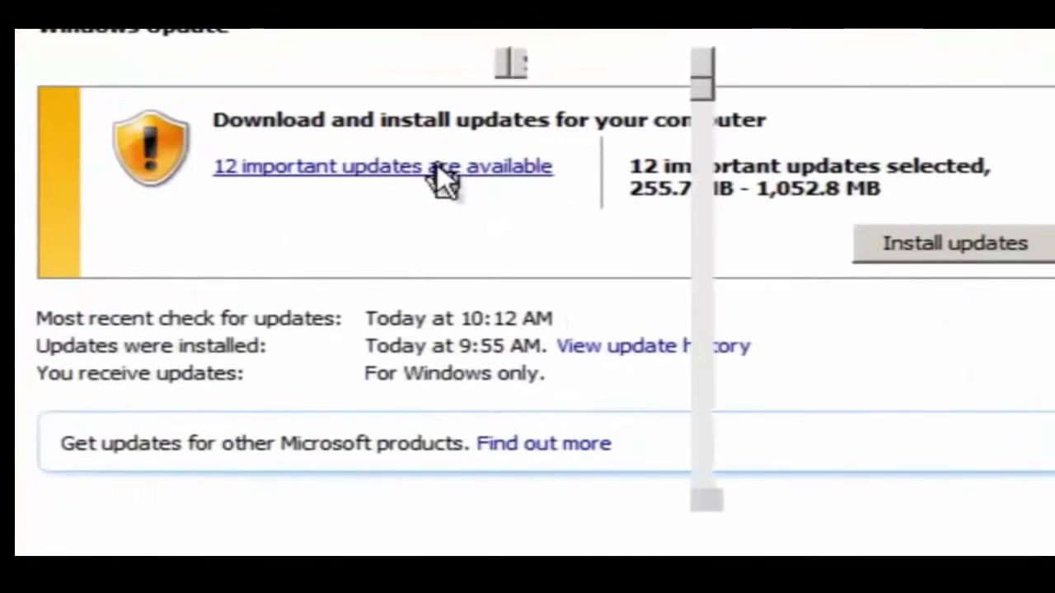
# Install the 12 and 4 important update batches, then restart both servers.
pyautogui.click(437, 164)
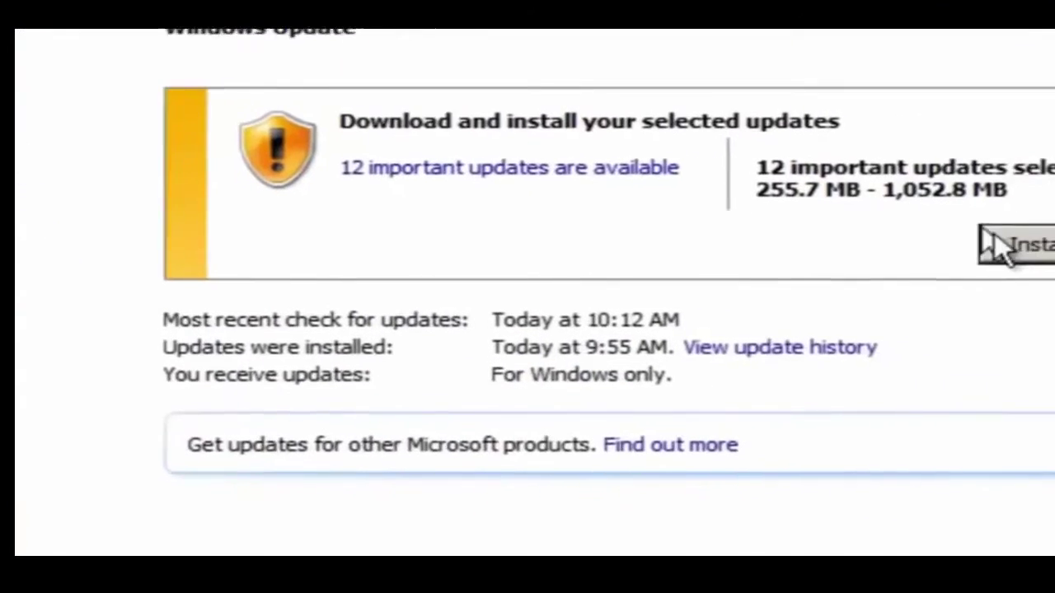
pyautogui.click(1007, 244)
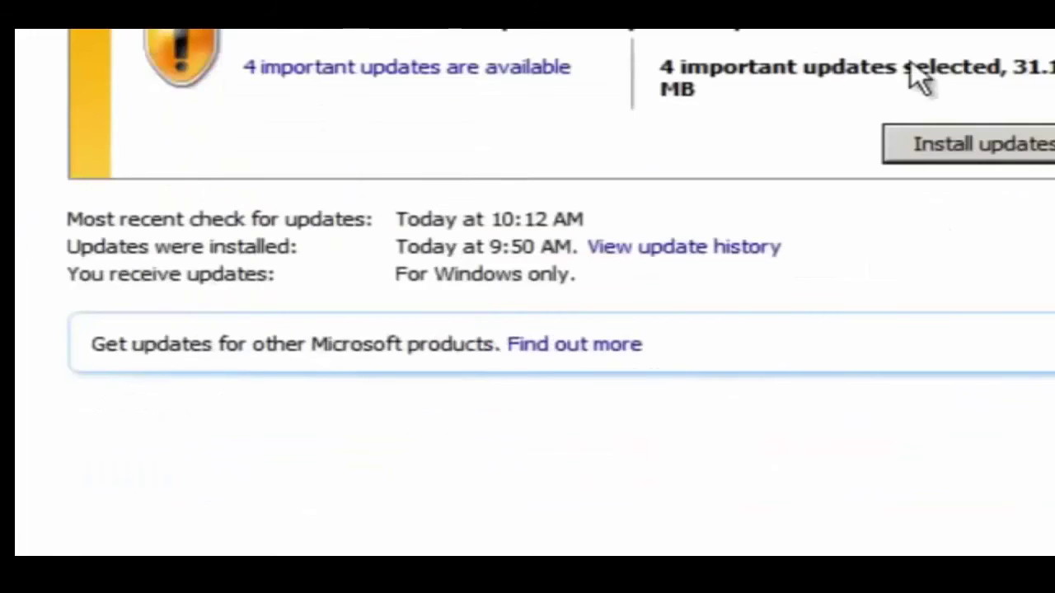
pyautogui.click(494, 73)
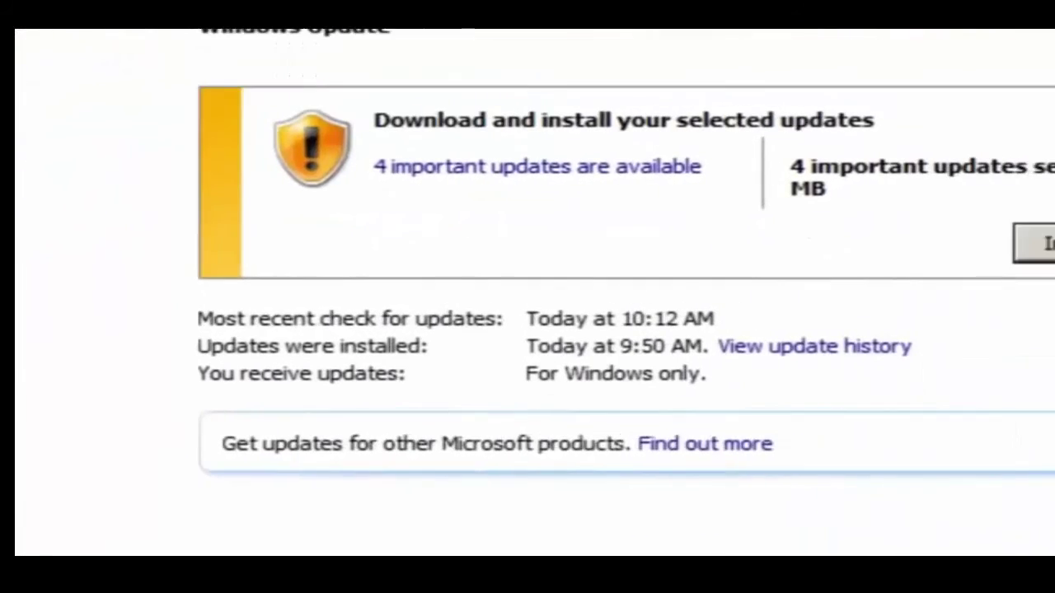
pyautogui.click(1001, 254)
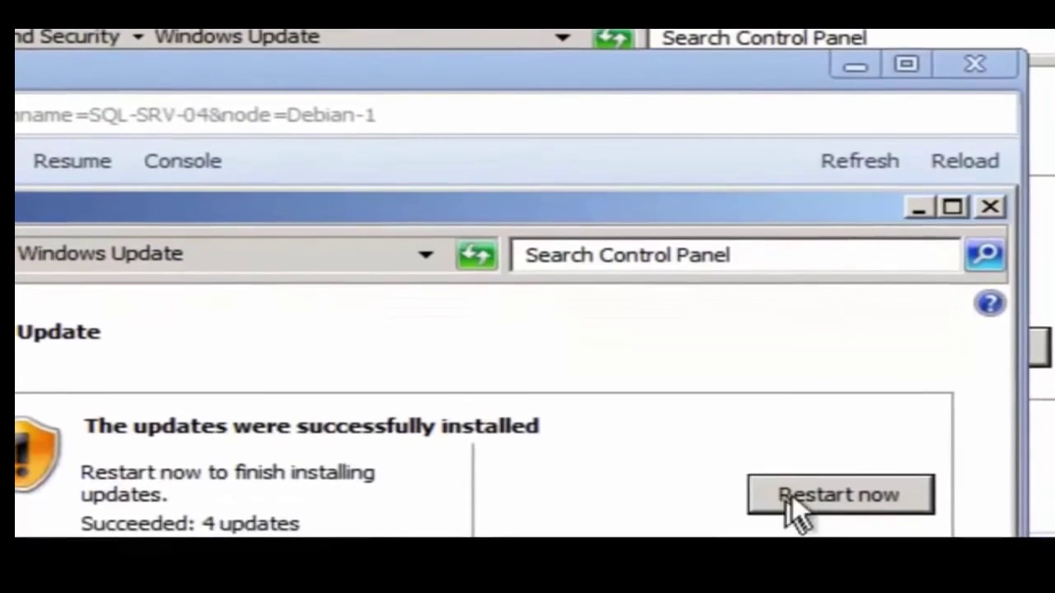
pyautogui.click(815, 495)
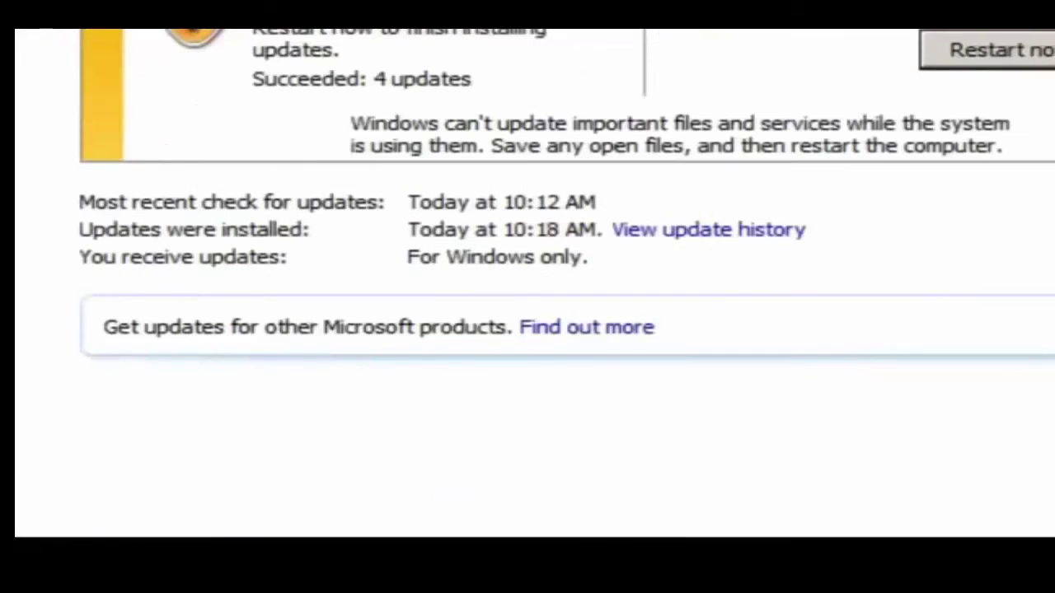
pyautogui.click(995, 39)
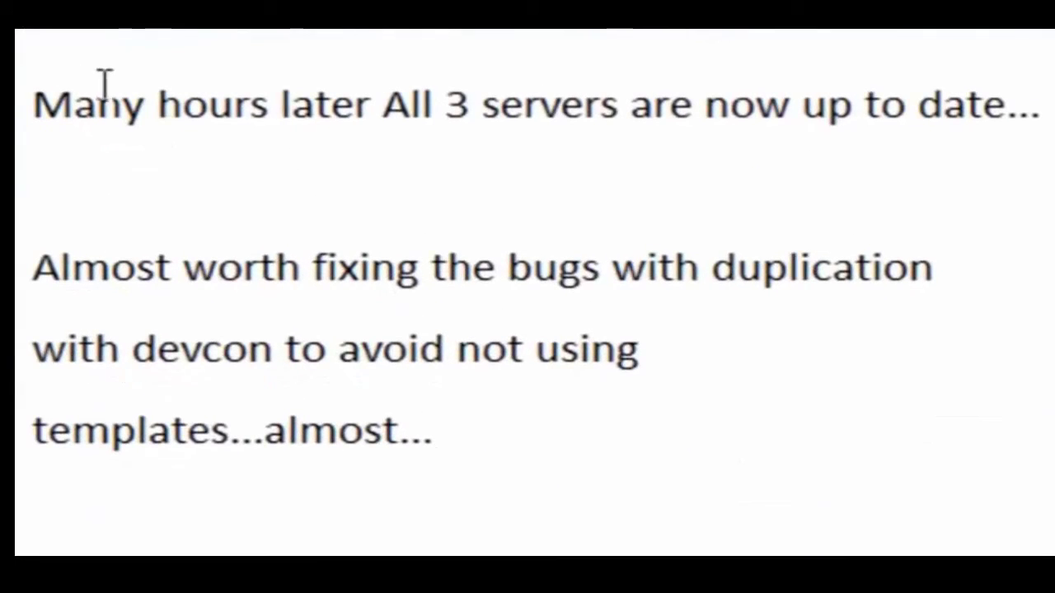
# Highlight the note lines from 'Many hours later' through 'templates...almost...'.
pyautogui.click(18, 107)
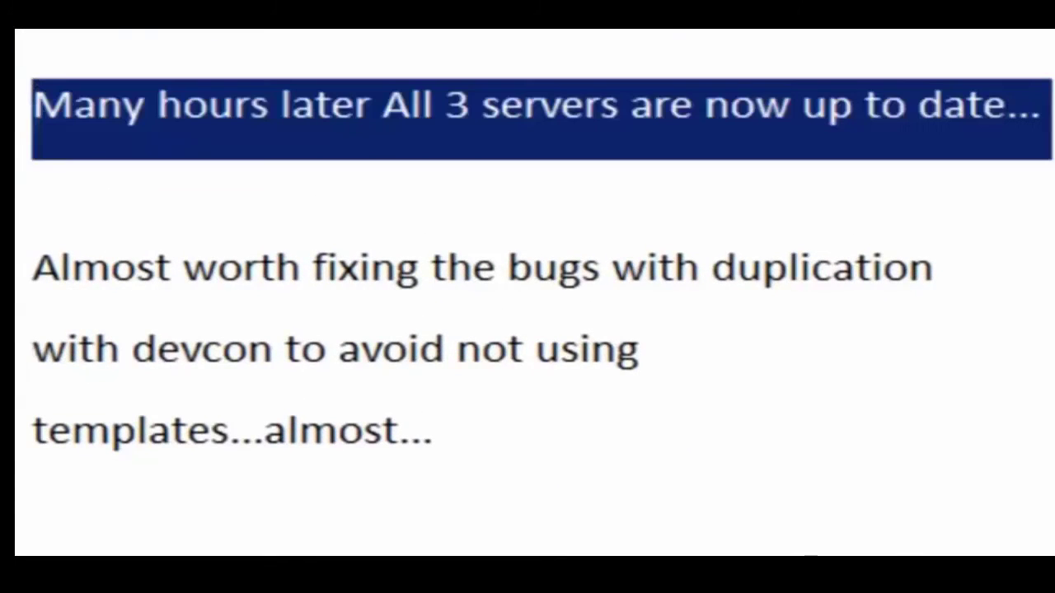
pyautogui.click(18, 280)
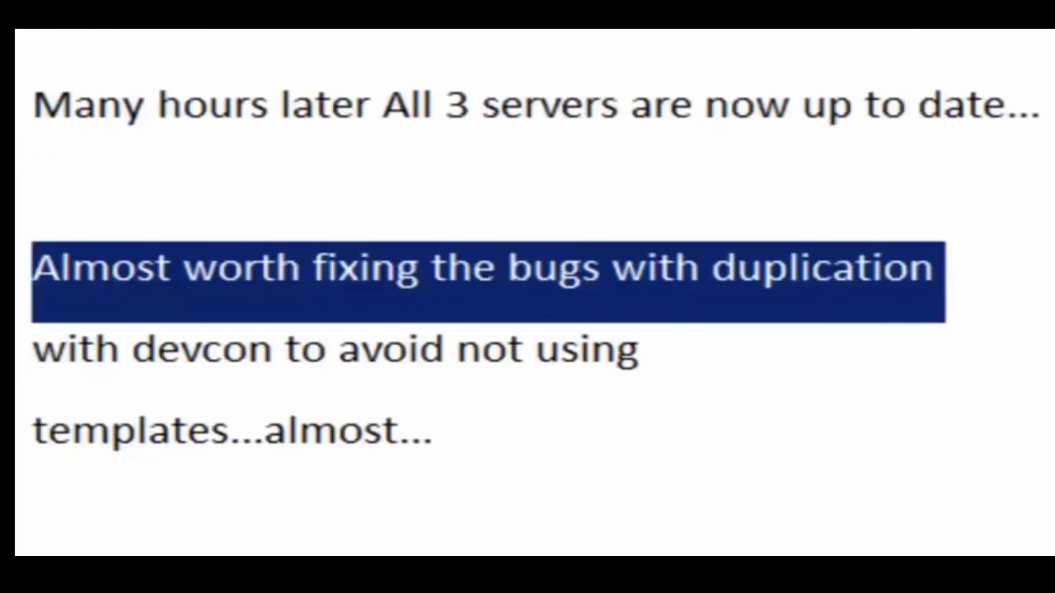
pyautogui.click(18, 363)
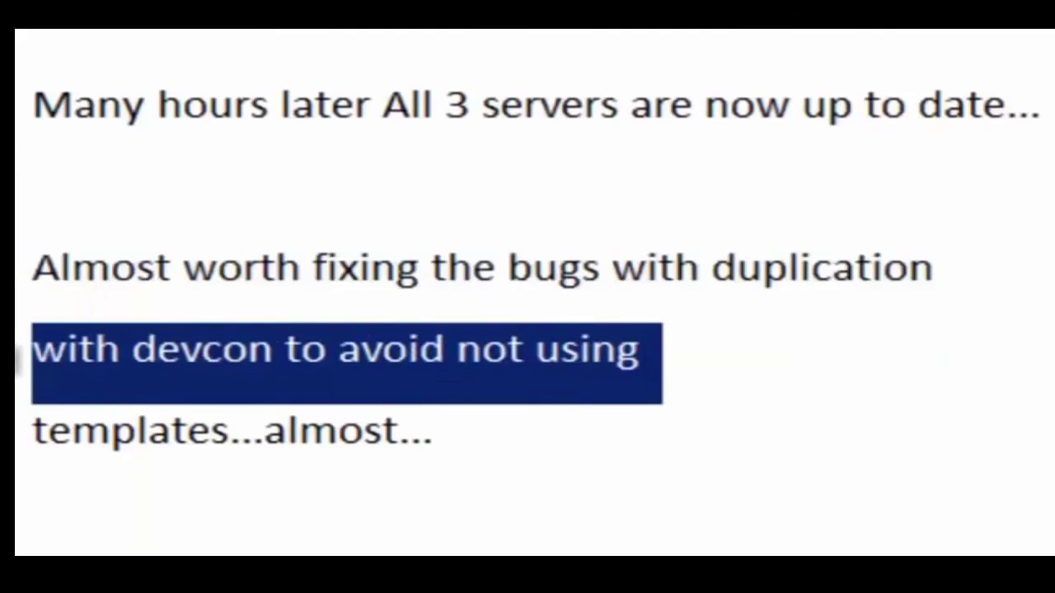
pyautogui.click(20, 453)
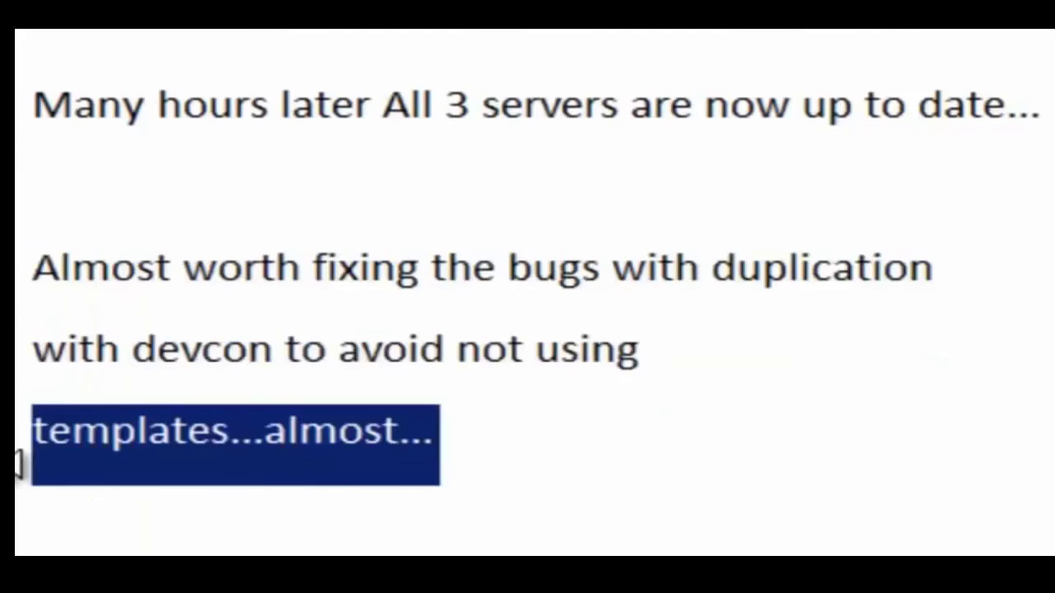
# Insert '(OS TEMPLATES with clusters)' after 'duplication' and highlight the iSCSI-support line.
pyautogui.click(1045, 284)
pyautogui.write('(')
pyautogui.write('OS TEMPLATES with clusters)')
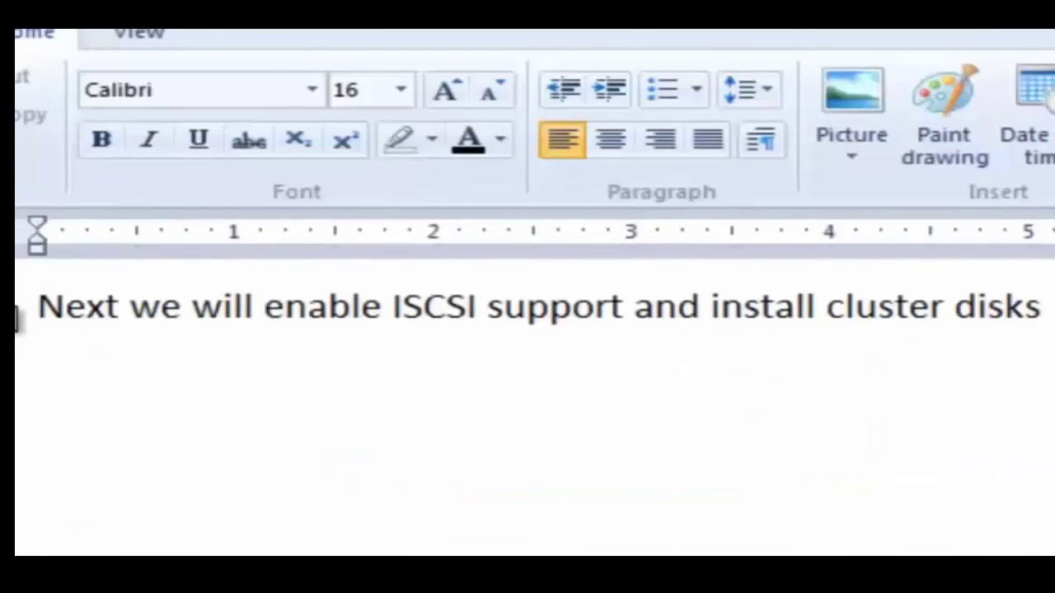
pyautogui.click(17, 320)
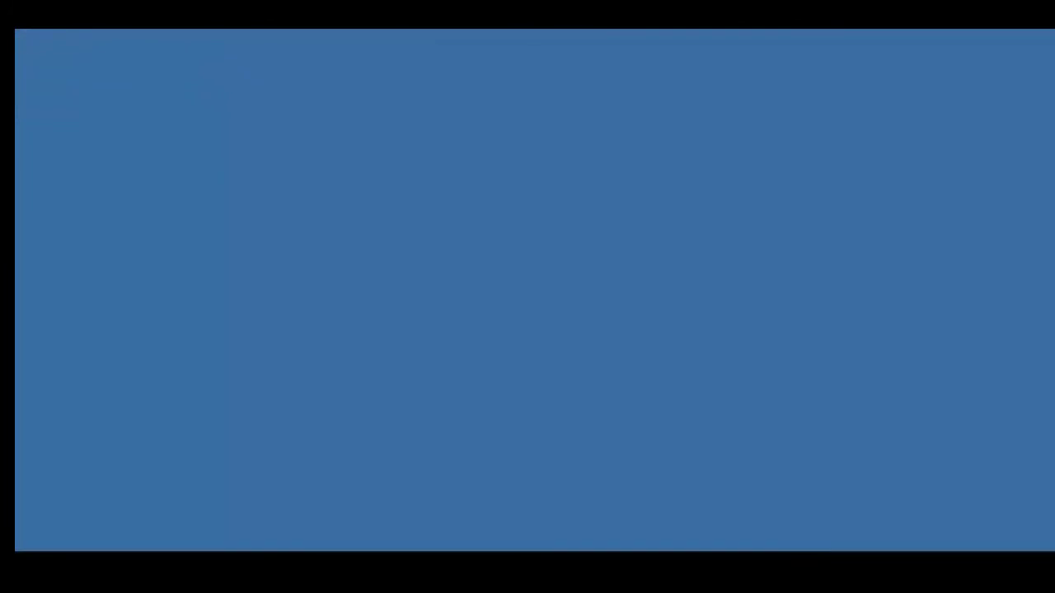
# Find iSCSI Initiator in Control Panel and start the iSCSI service as automatic.
pyautogui.press('super')
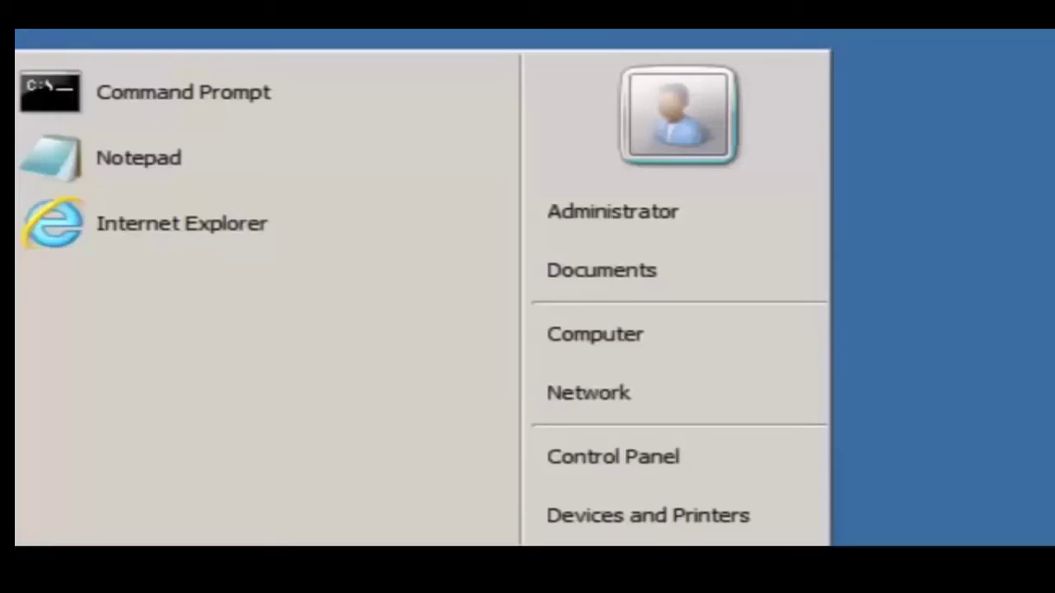
pyautogui.click(648, 465)
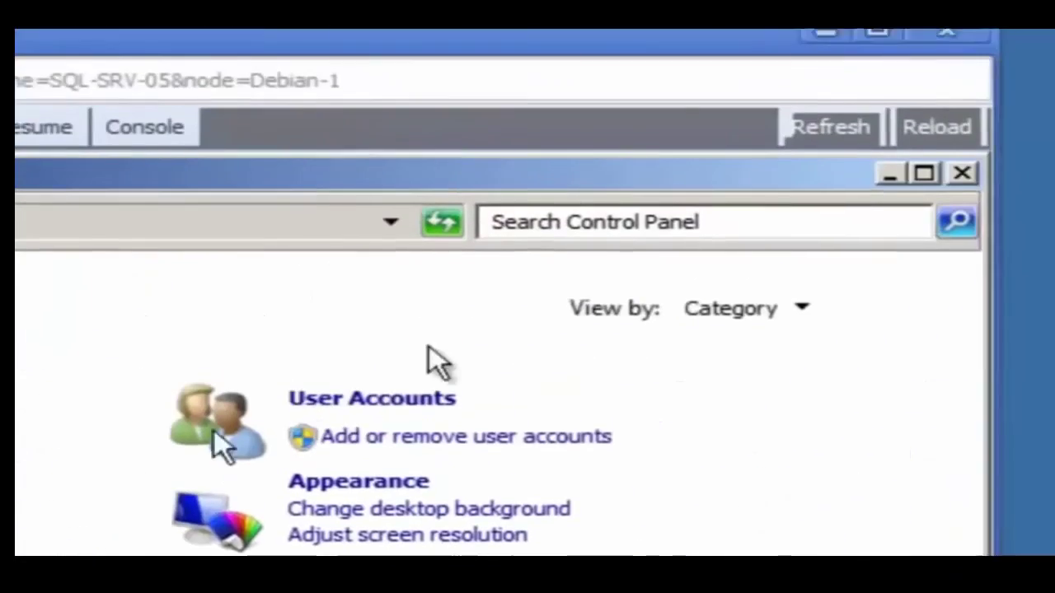
pyautogui.write('iscsi')
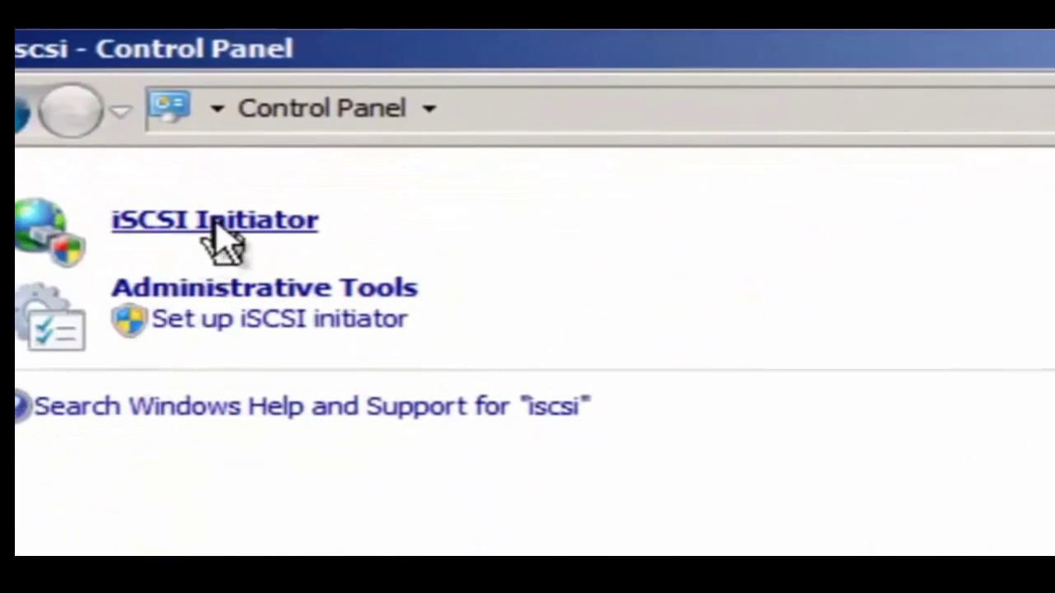
pyautogui.click(216, 223)
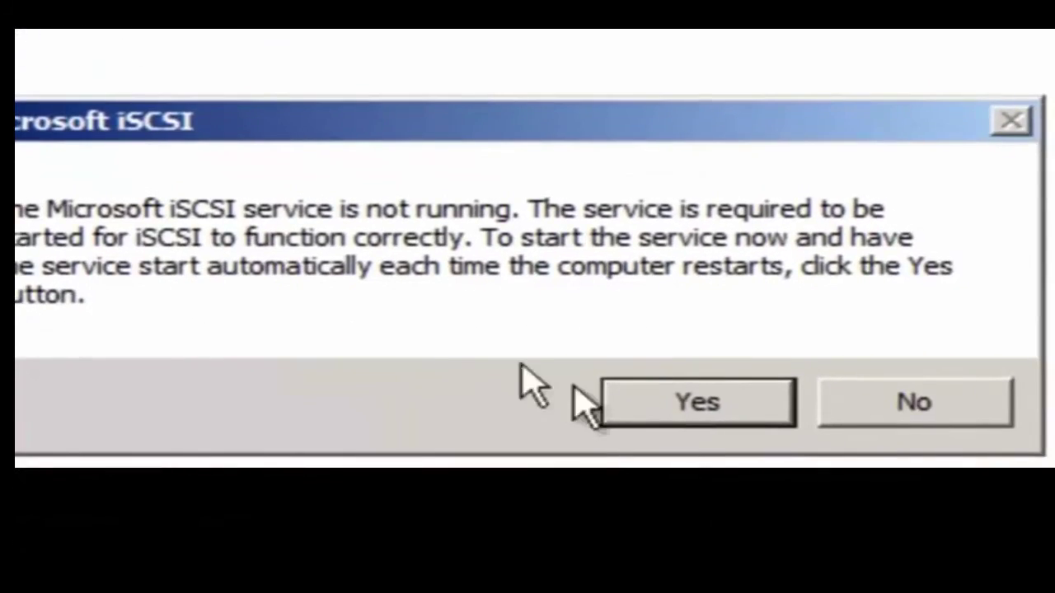
pyautogui.click(722, 409)
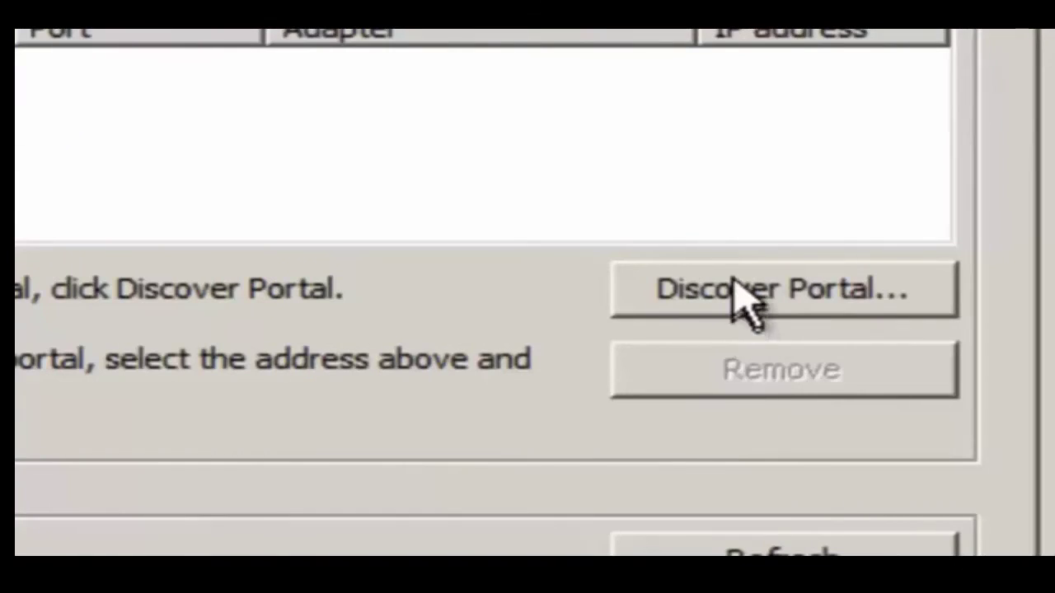
# Add 192.168.11.23 on port 3260 as a discovery target portal.
pyautogui.click(749, 302)
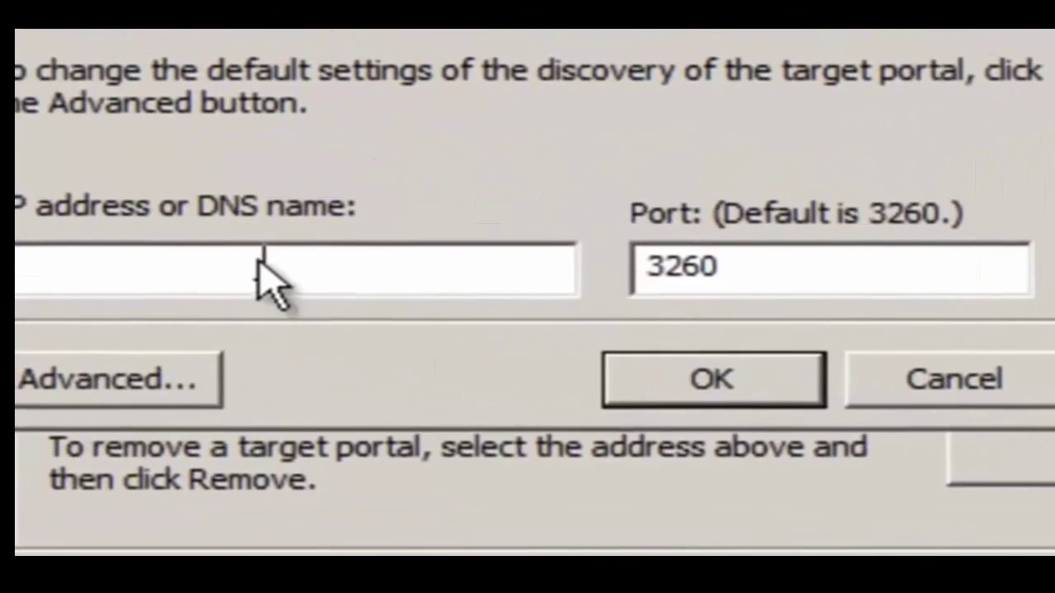
pyautogui.rightClick(262, 280)
pyautogui.click(394, 449)
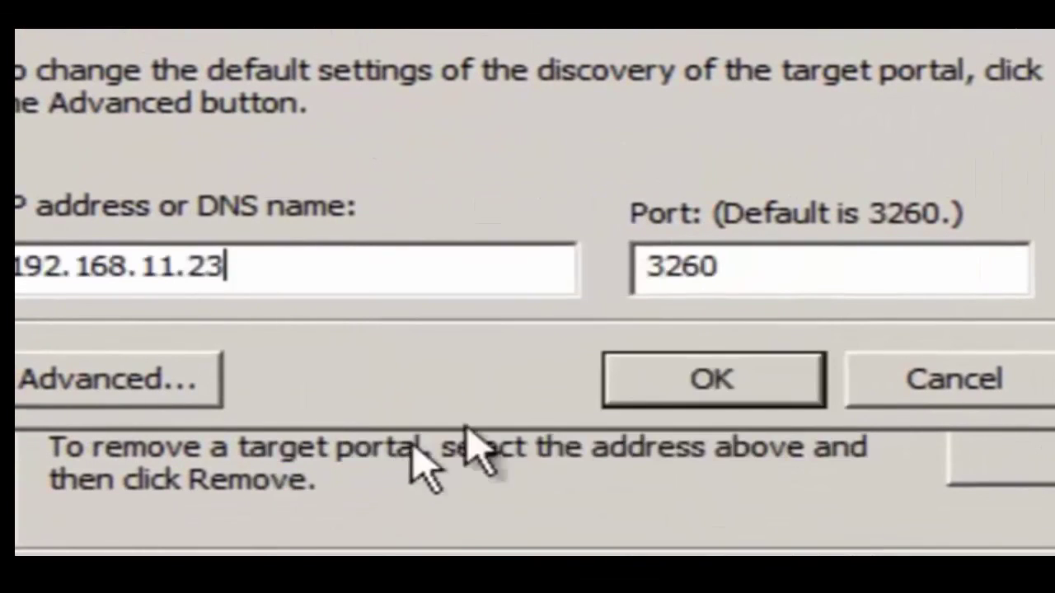
pyautogui.click(705, 391)
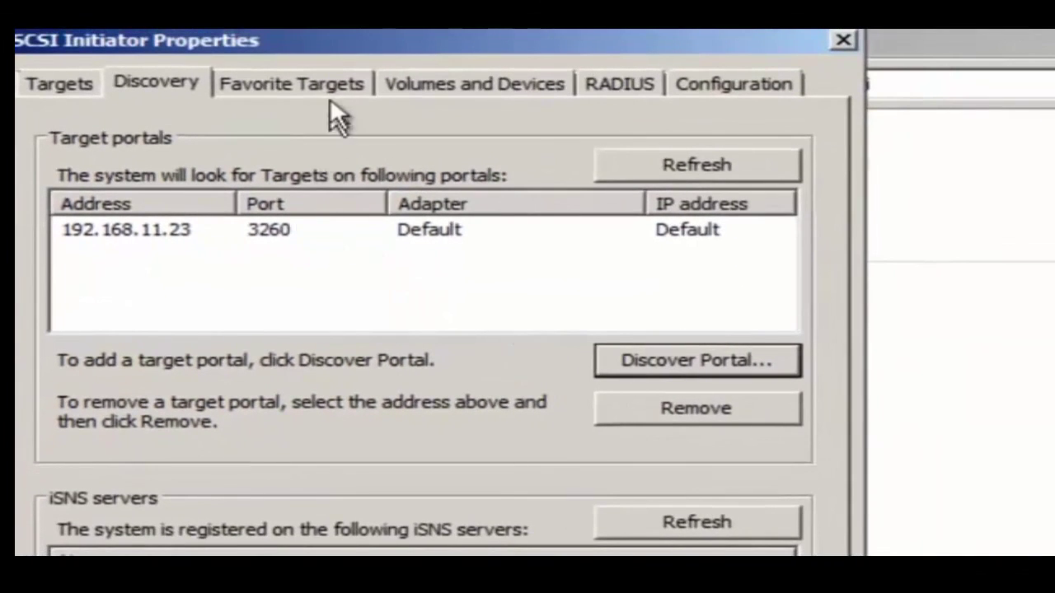
# Review the Favorite Targets and Volumes and Devices tabs, then enter portal 192.168.11.23.
pyautogui.click(331, 77)
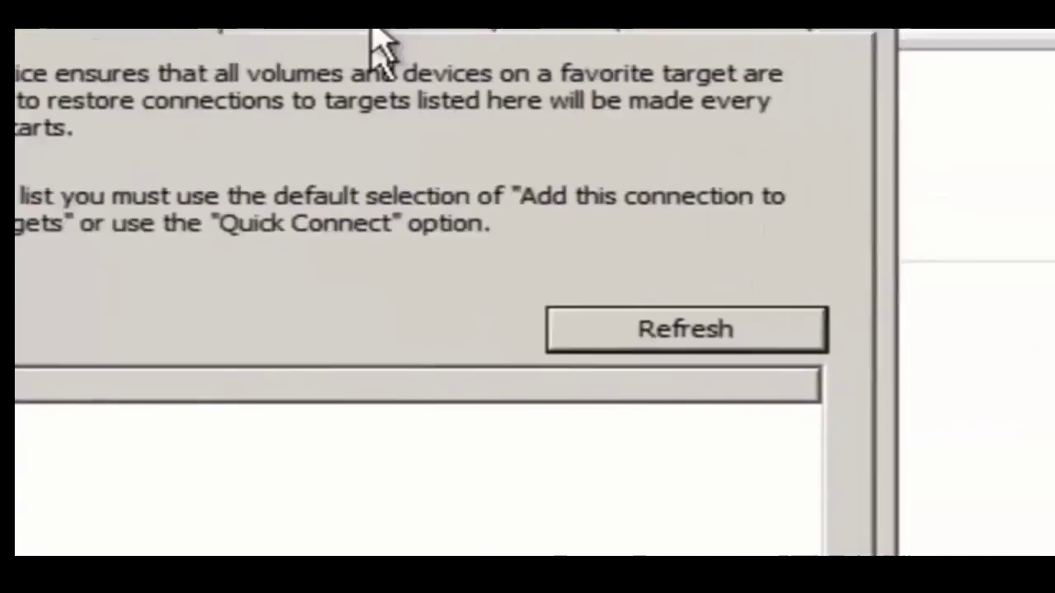
pyautogui.click(595, 111)
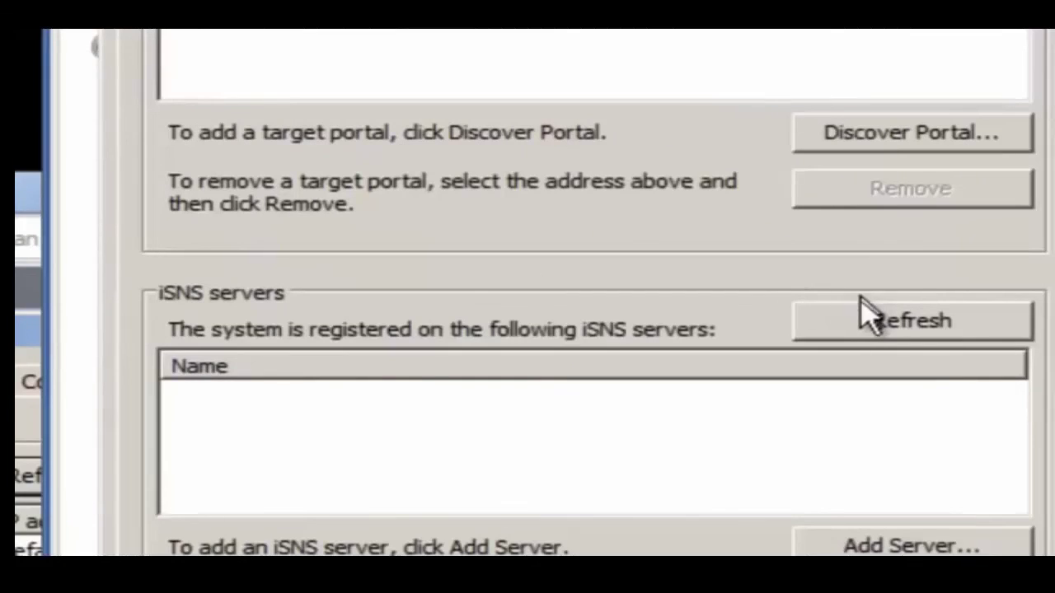
pyautogui.click(897, 141)
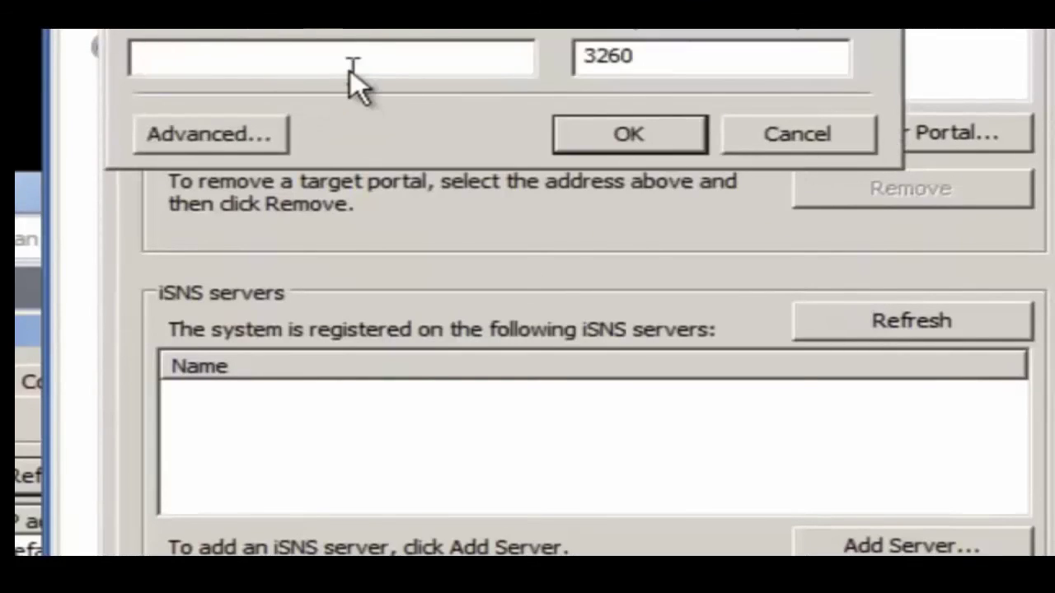
pyautogui.write('192.168.')
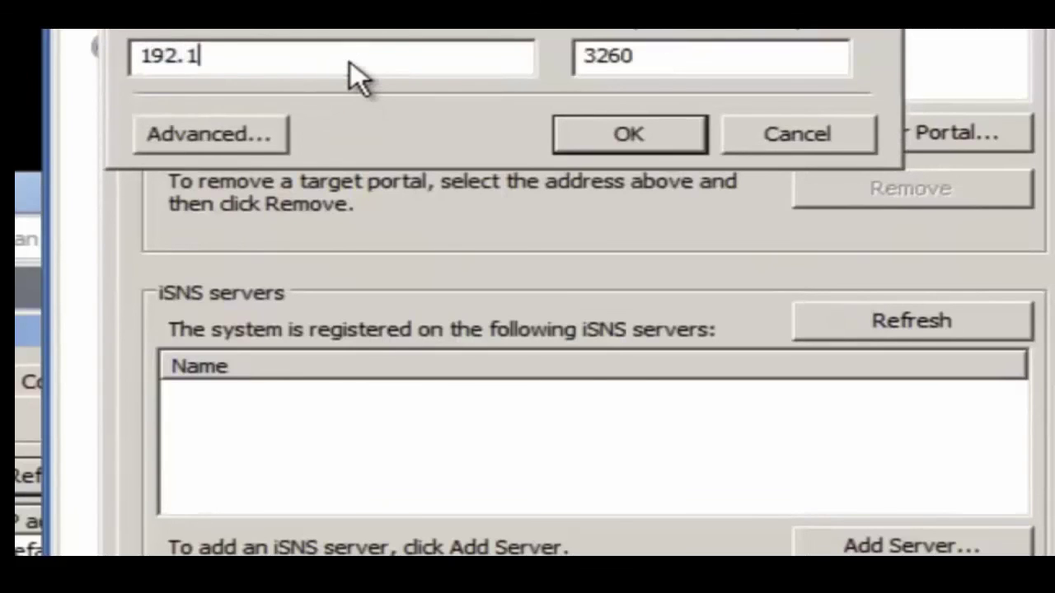
pyautogui.write('11.23')
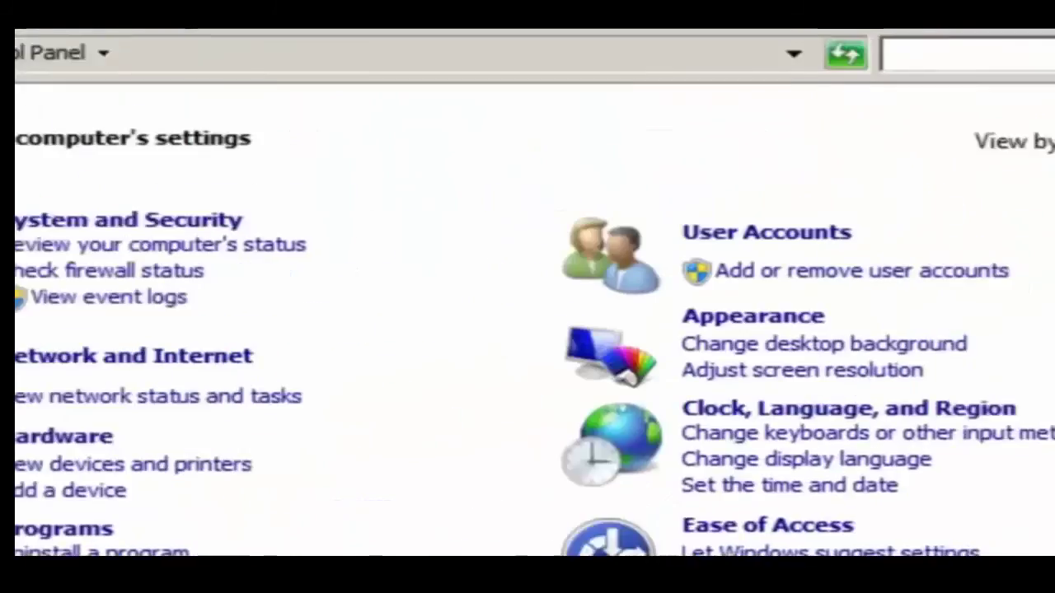
# On the other server, start the iSCSI service and enter portal address 192.168.11.23.
pyautogui.click(706, 141)
pyautogui.write('iscsi')
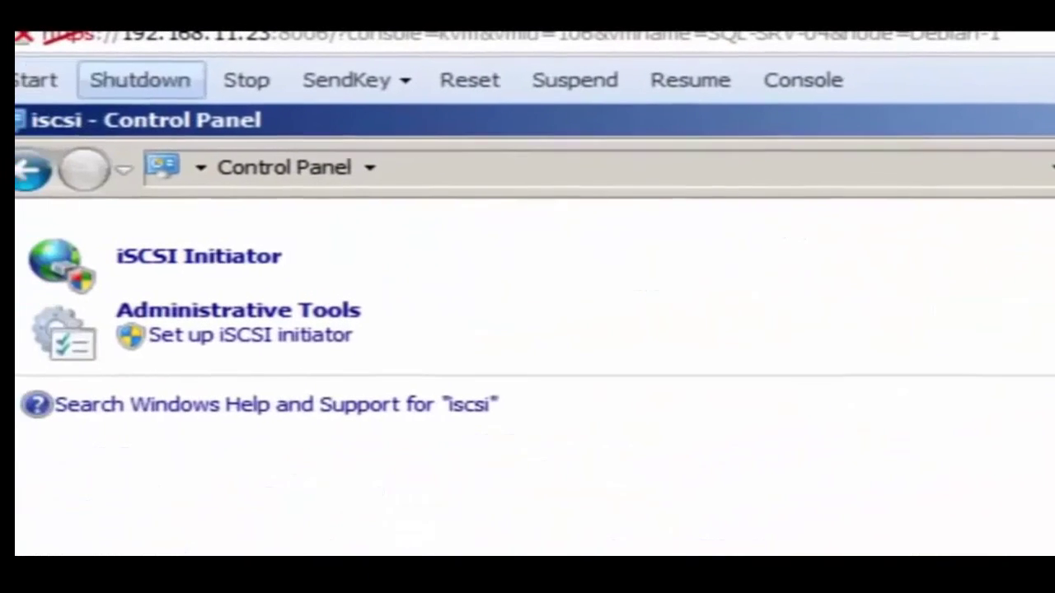
pyautogui.click(233, 251)
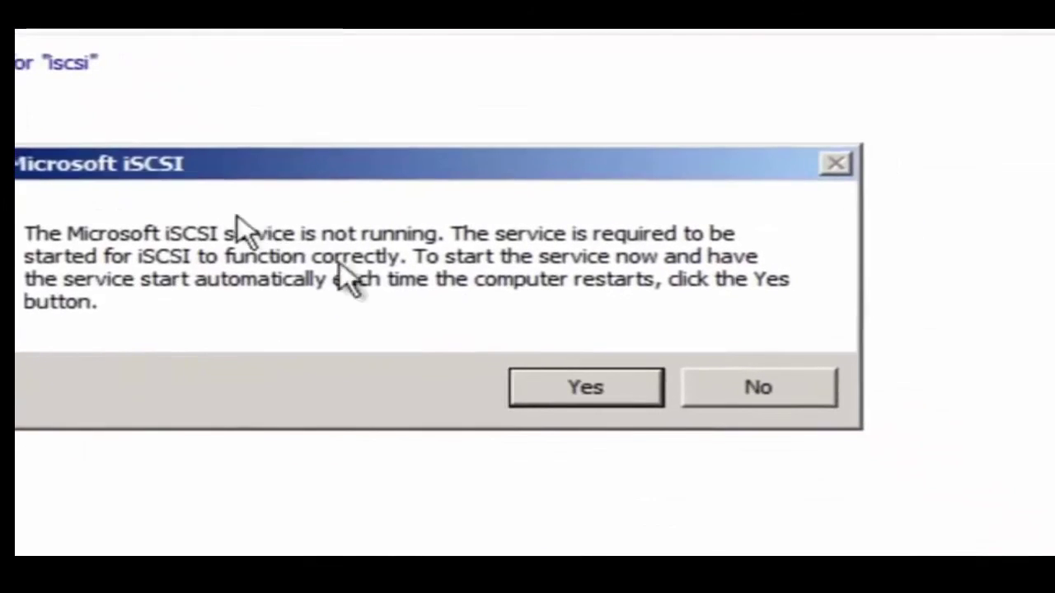
pyautogui.click(547, 386)
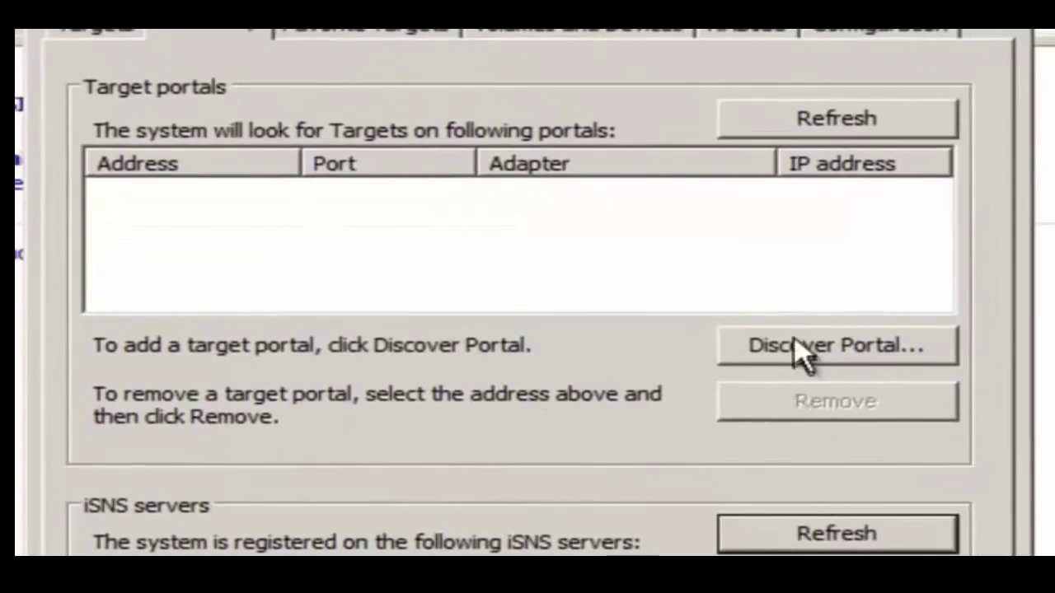
pyautogui.click(791, 350)
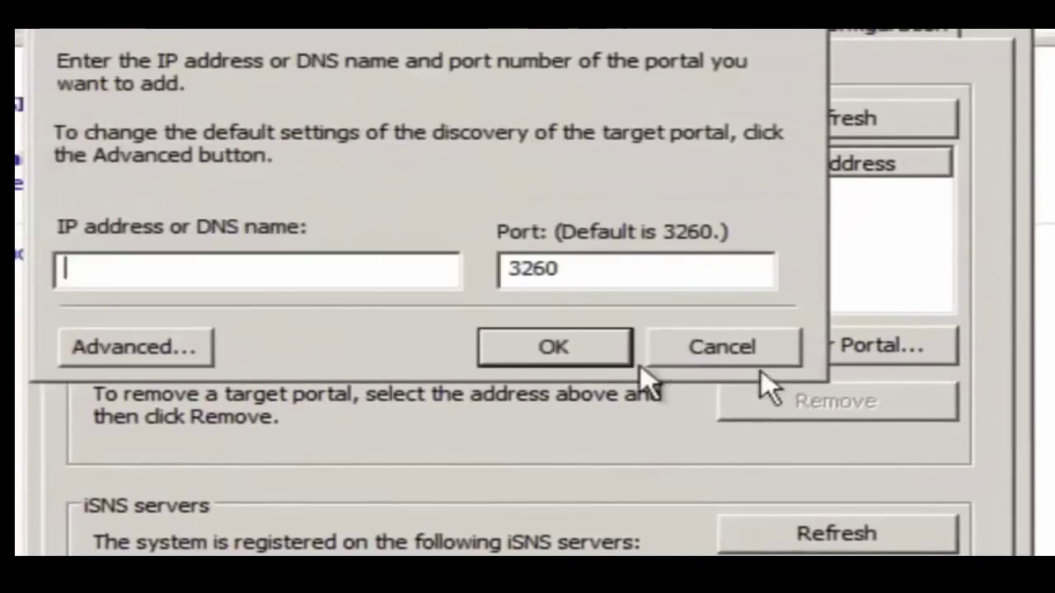
pyautogui.write('192')
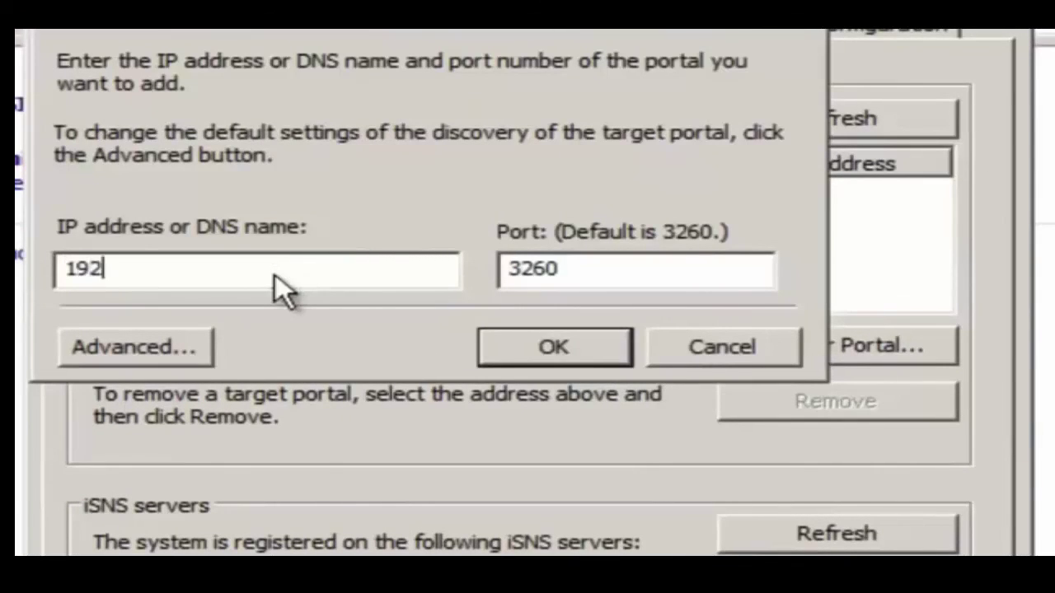
pyautogui.write('.168.11.23')
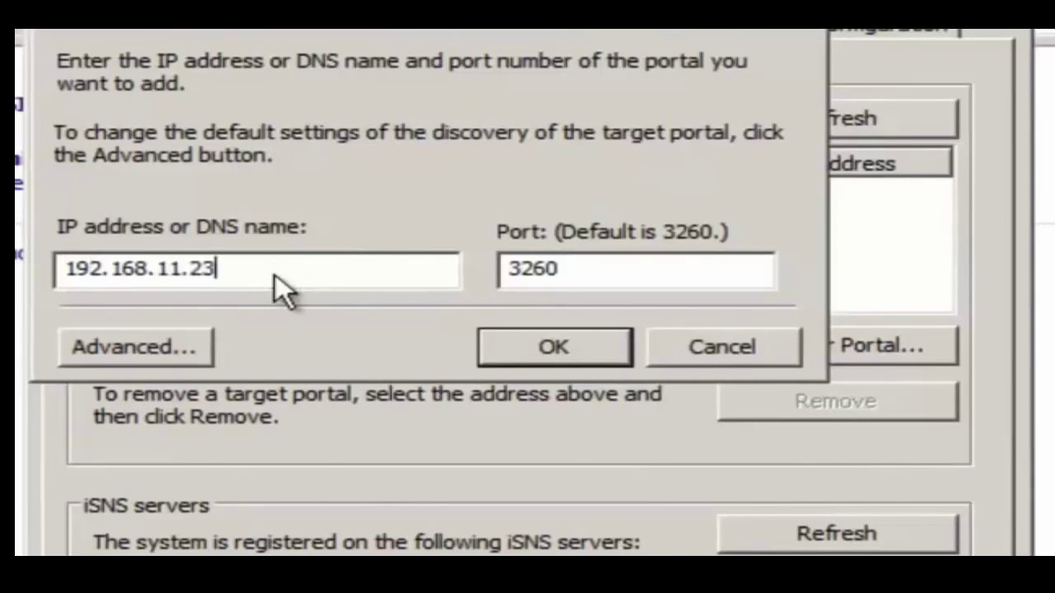